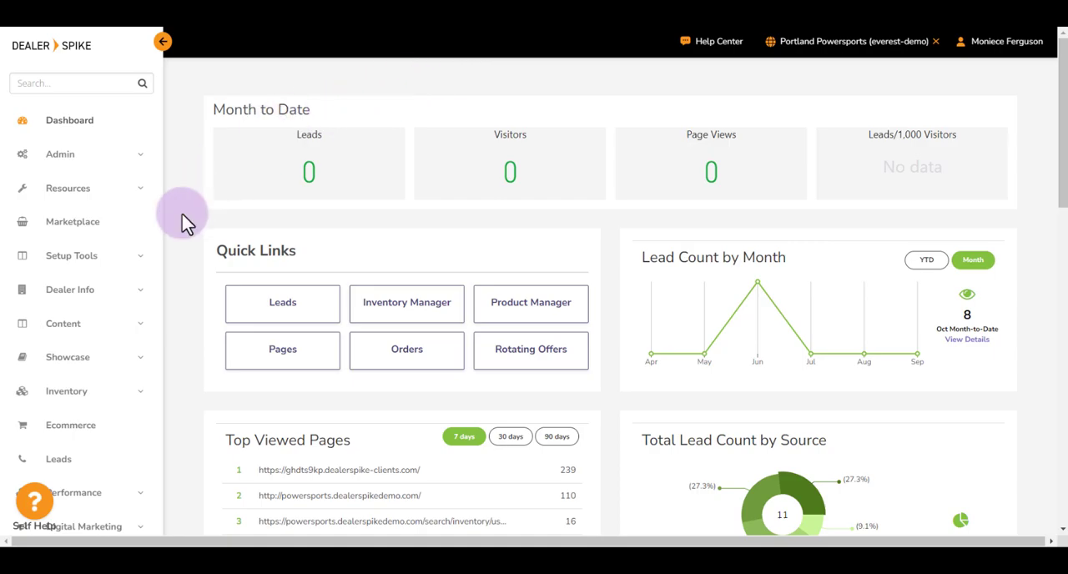
# Step: Open the site's page assets and look through the list of existing assets, including Service Department
pyautogui.click(134, 330)
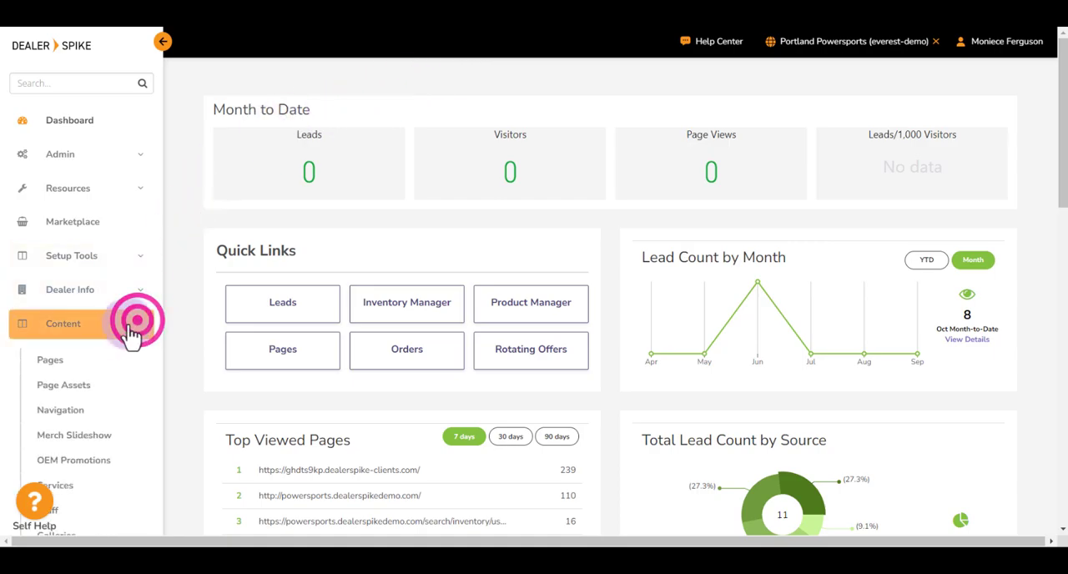
pyautogui.click(85, 389)
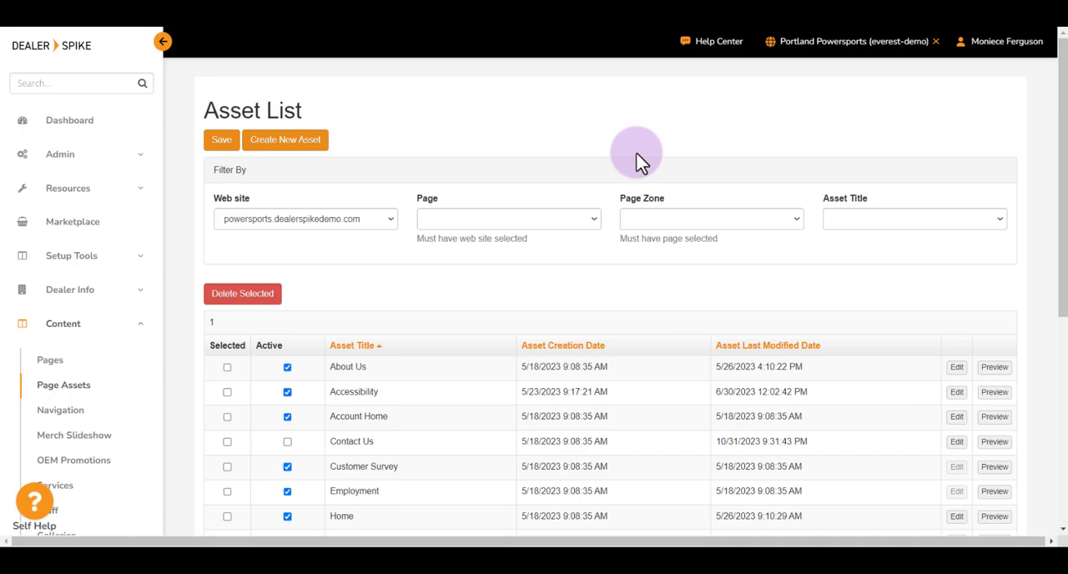
pyautogui.scroll(-5, 639, 161)
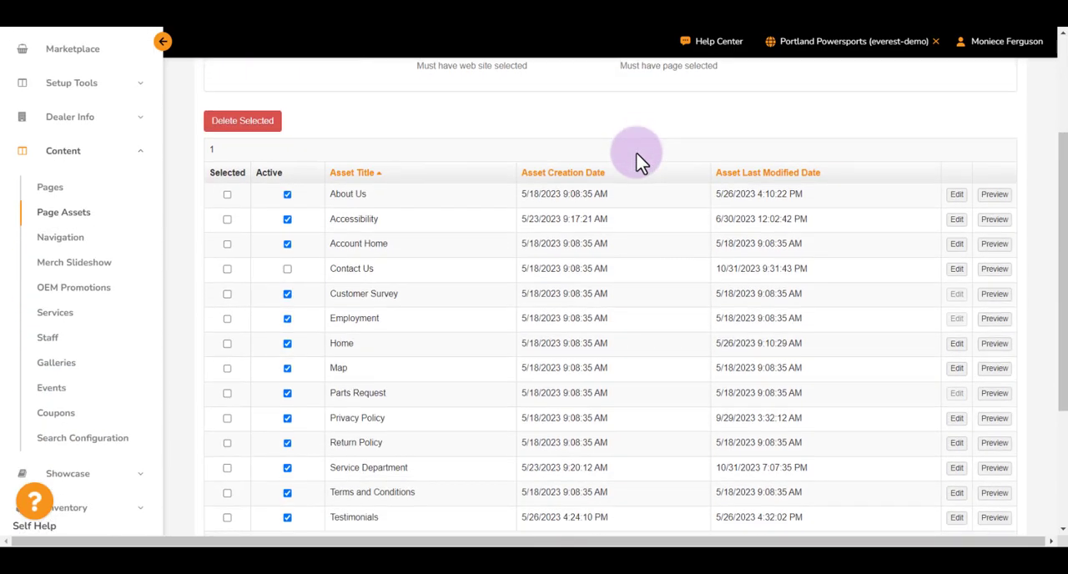
pyautogui.moveTo(422, 344); pyautogui.dragTo(332, 348)
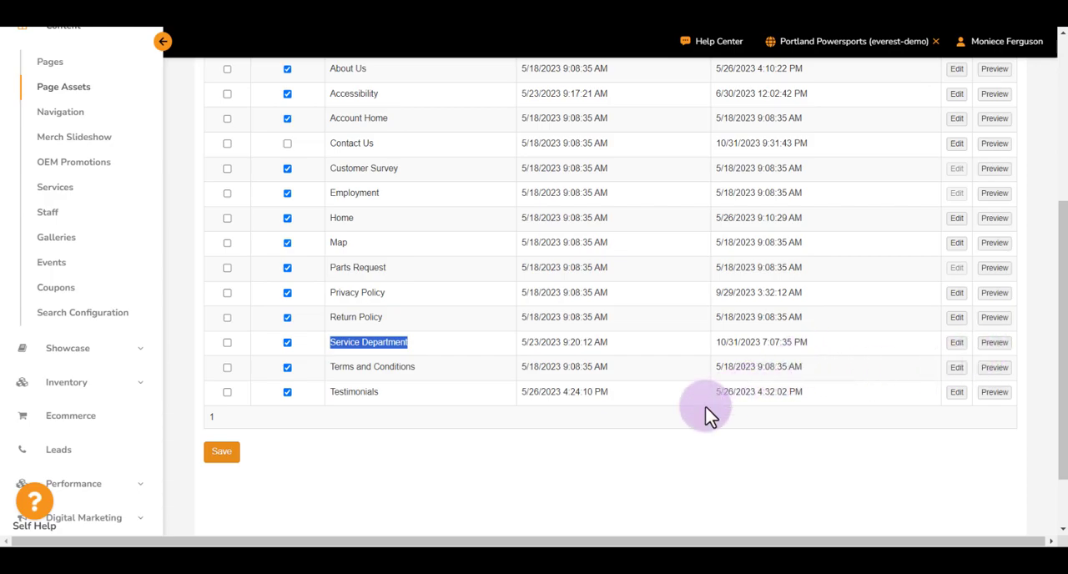
pyautogui.scroll(4, 708, 415)
pyautogui.click(382, 189)
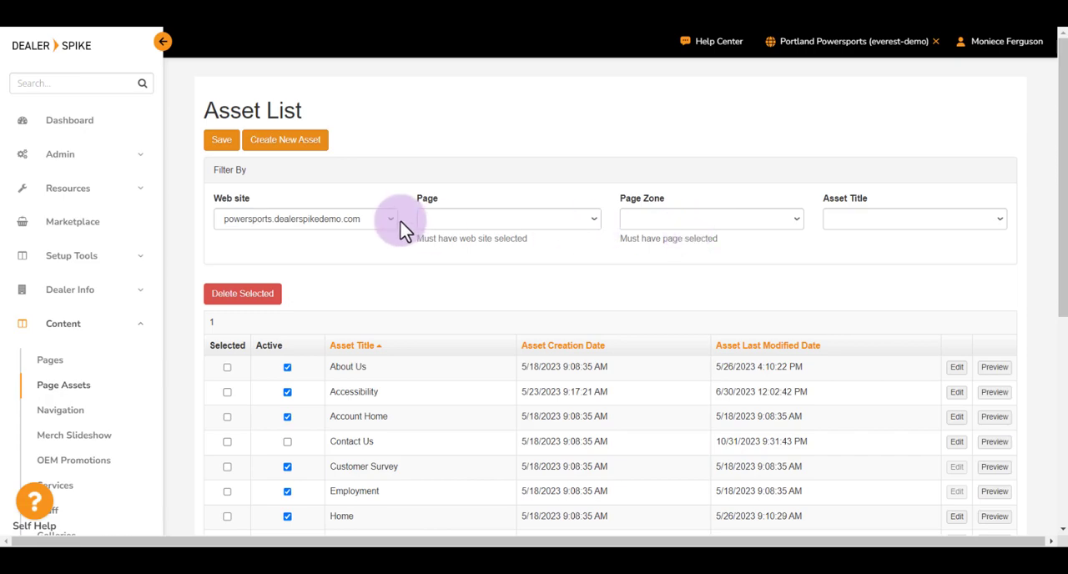
# Step: Open the details of the About Us page from the site's list of pages
pyautogui.click(70, 364)
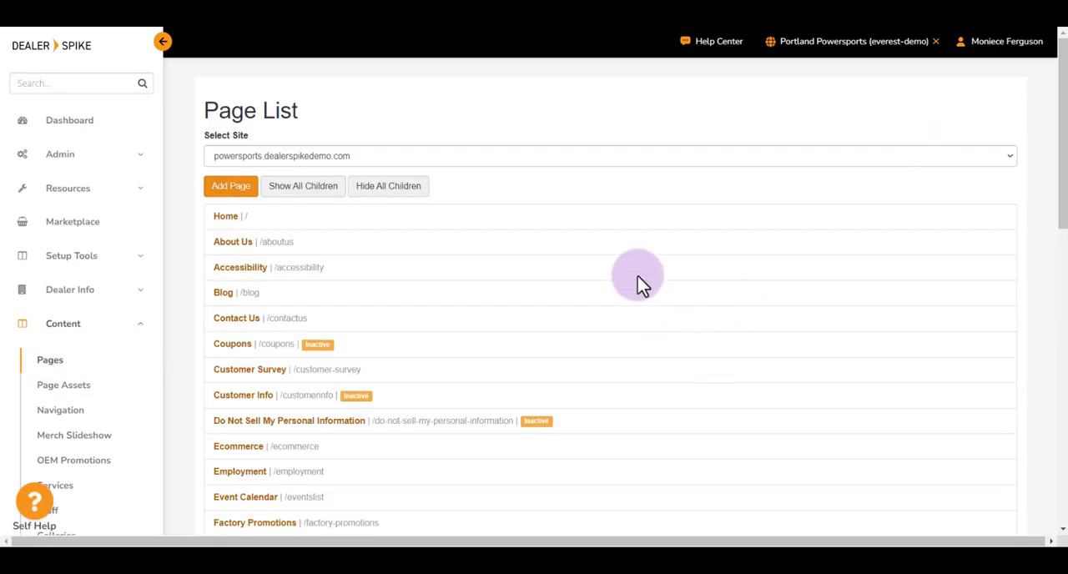
pyautogui.scroll(-1, 441, 281)
pyautogui.scroll(1, 441, 281)
pyautogui.click(242, 248)
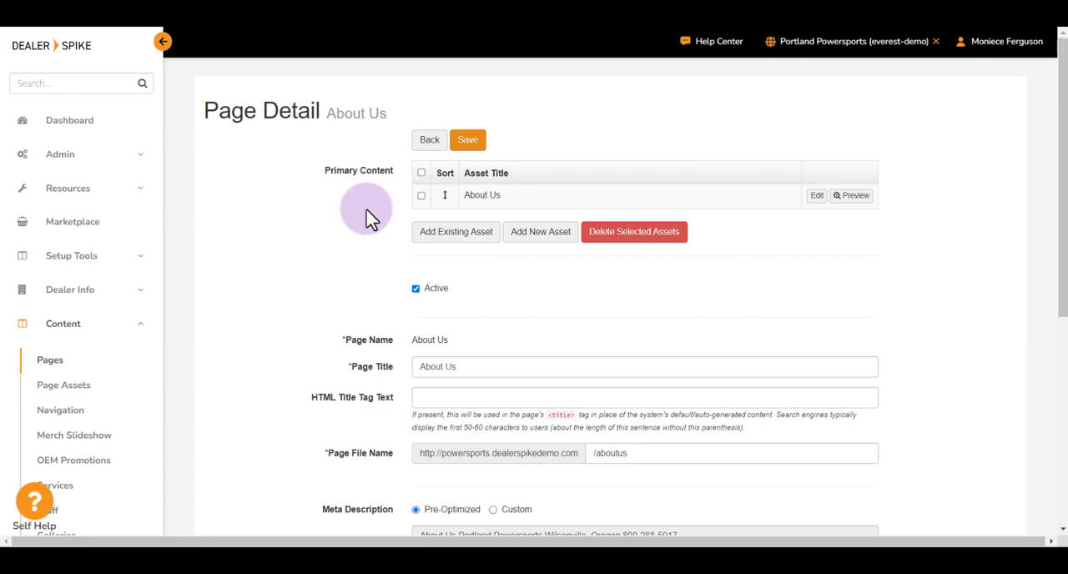
# Step: Add the existing Service Department asset to the About Us page's primary content and return to the page details
pyautogui.click(453, 231)
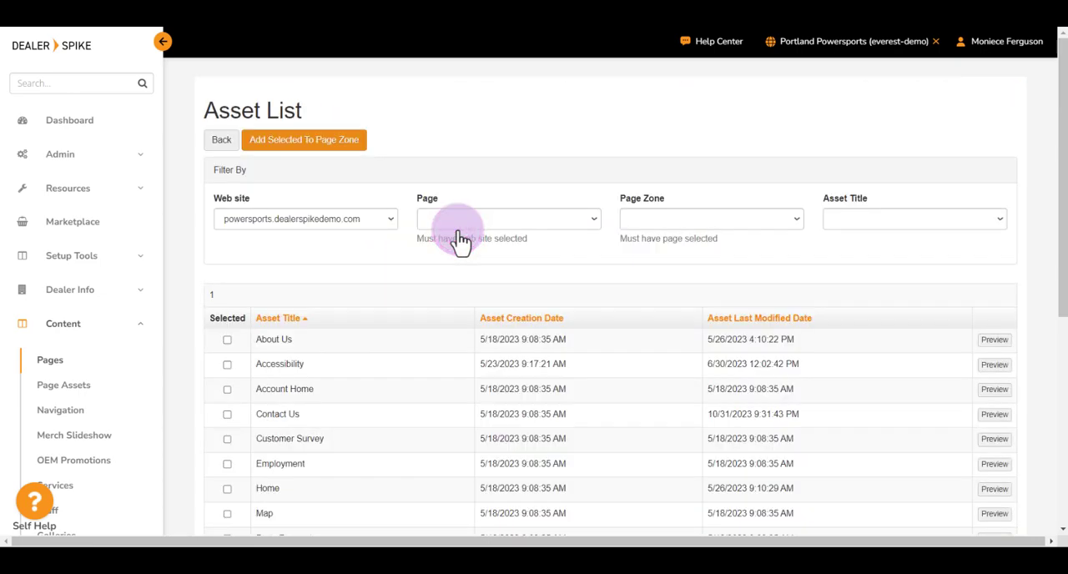
pyautogui.scroll(-4, 459, 273)
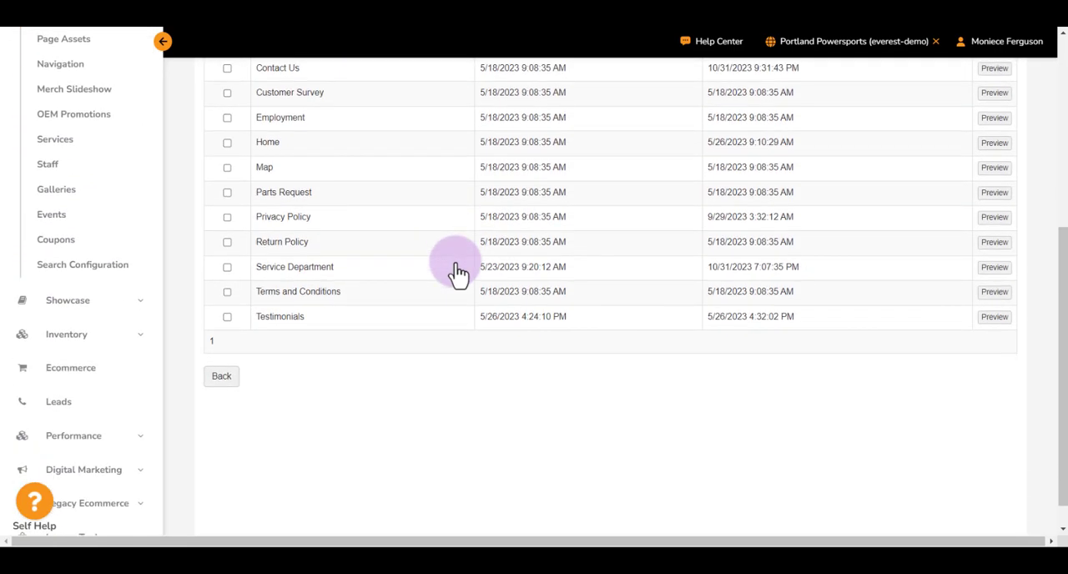
pyautogui.click(227, 267)
pyautogui.scroll(1, 342, 267)
pyautogui.scroll(3, 342, 267)
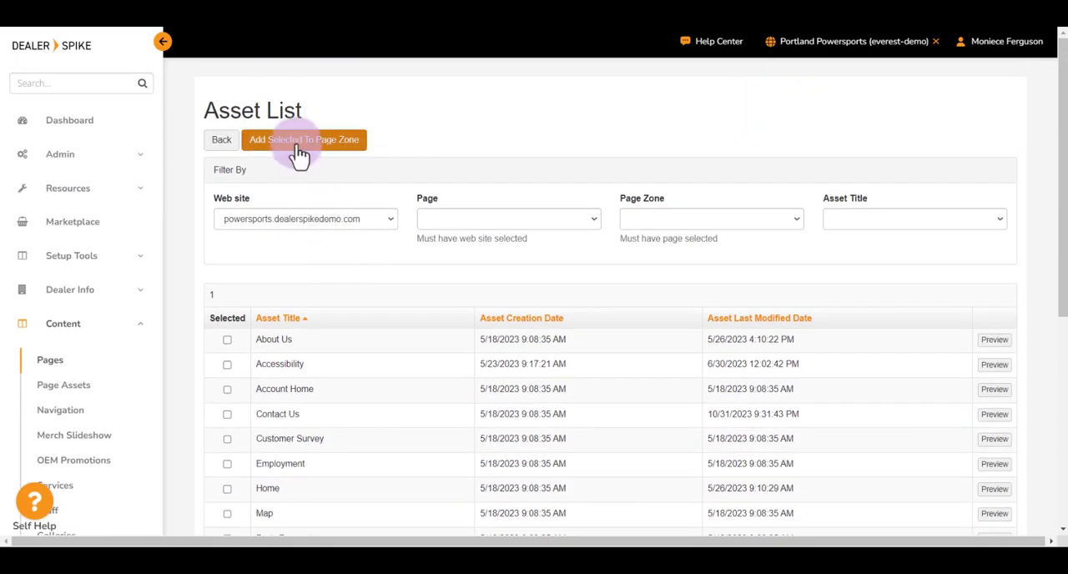
pyautogui.click(296, 149)
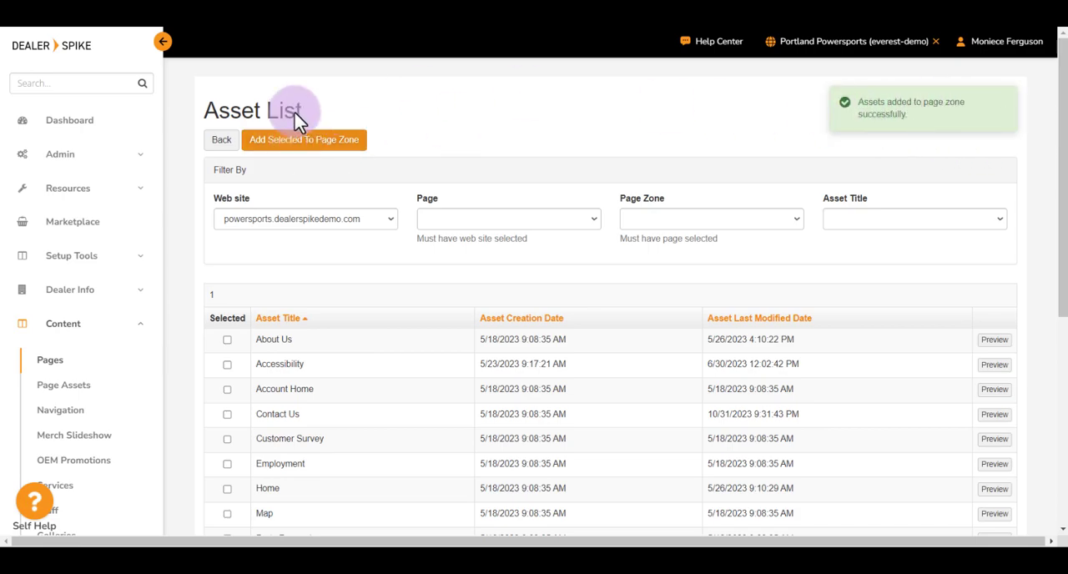
pyautogui.click(221, 149)
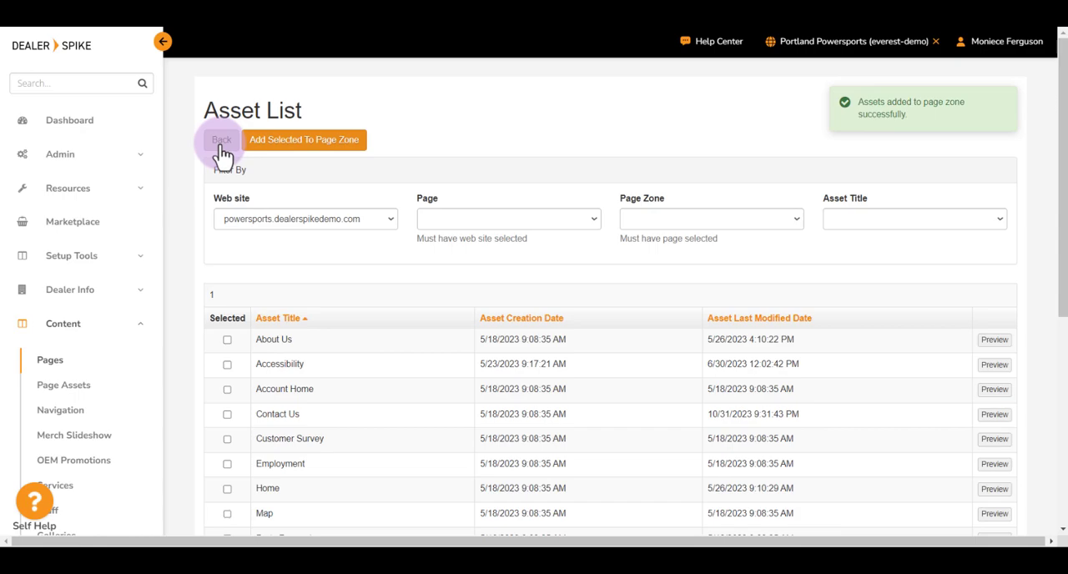
pyautogui.click(221, 150)
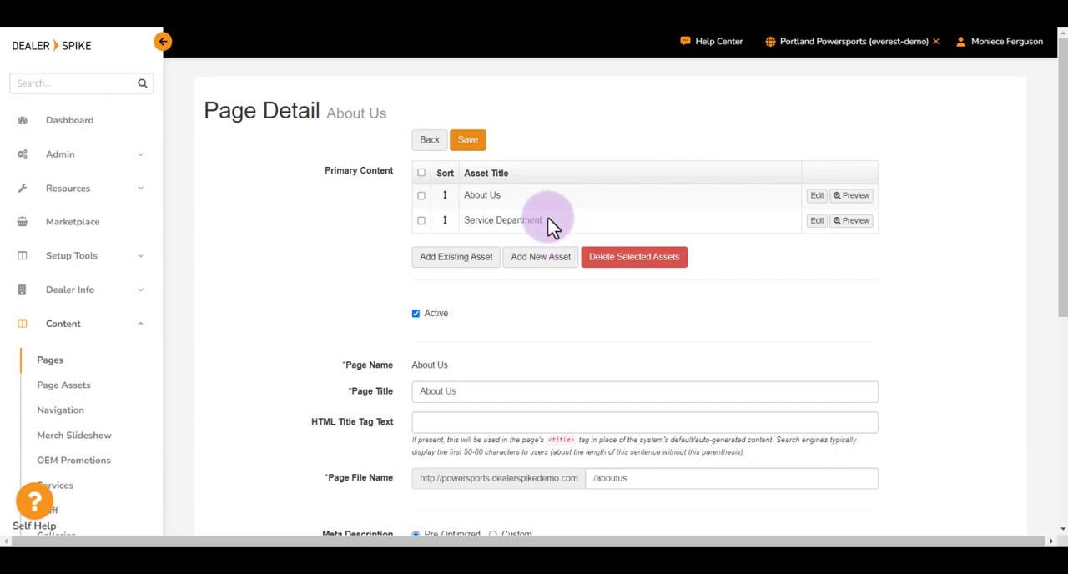
# Step: Place the Service Department asset above About Us in the primary content, then save and publish the change
pyautogui.moveTo(551, 222); pyautogui.dragTo(551, 187)
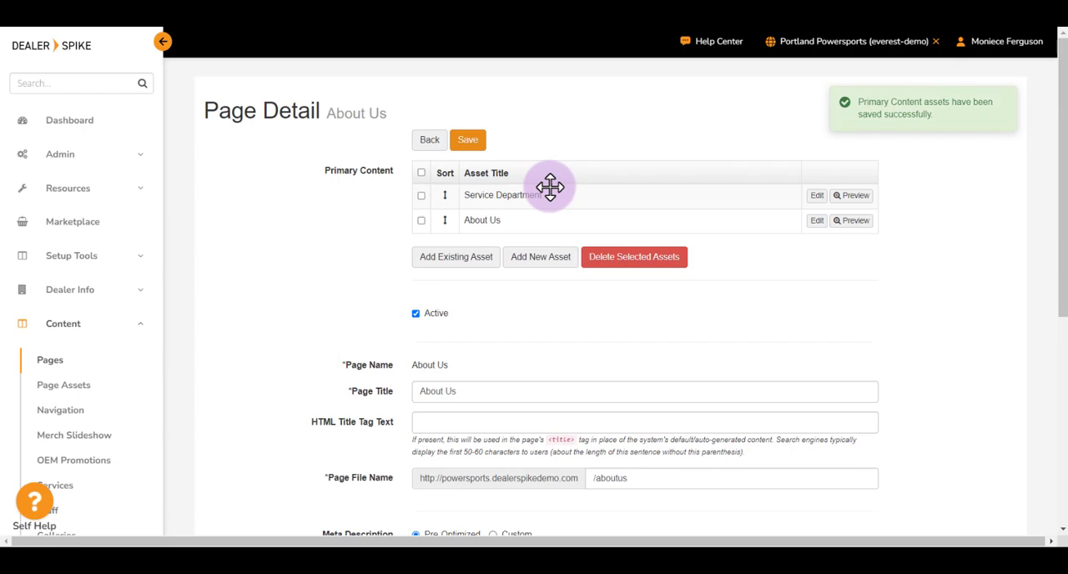
pyautogui.click(467, 143)
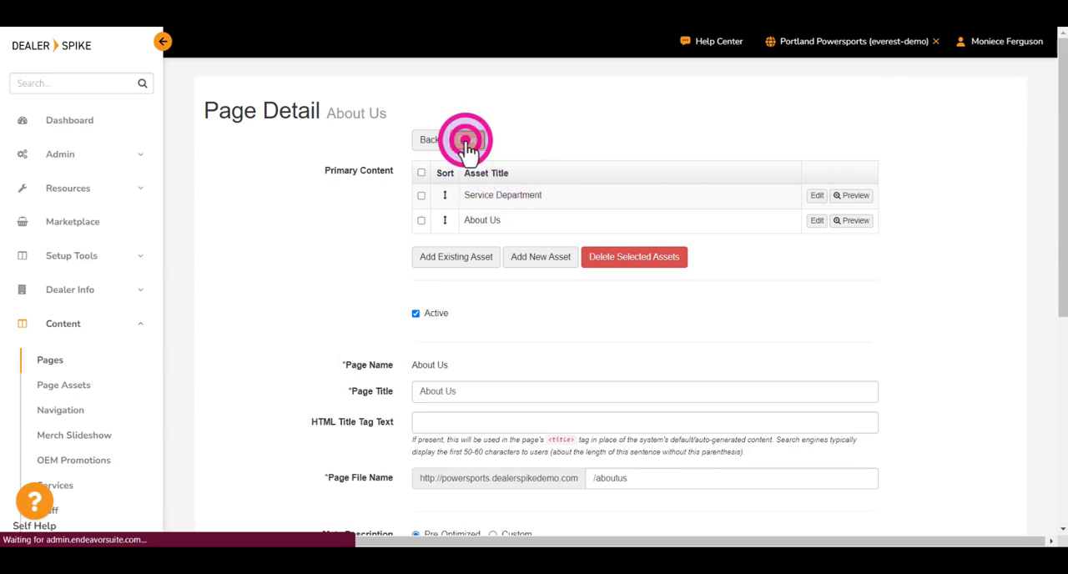
pyautogui.click(816, 46)
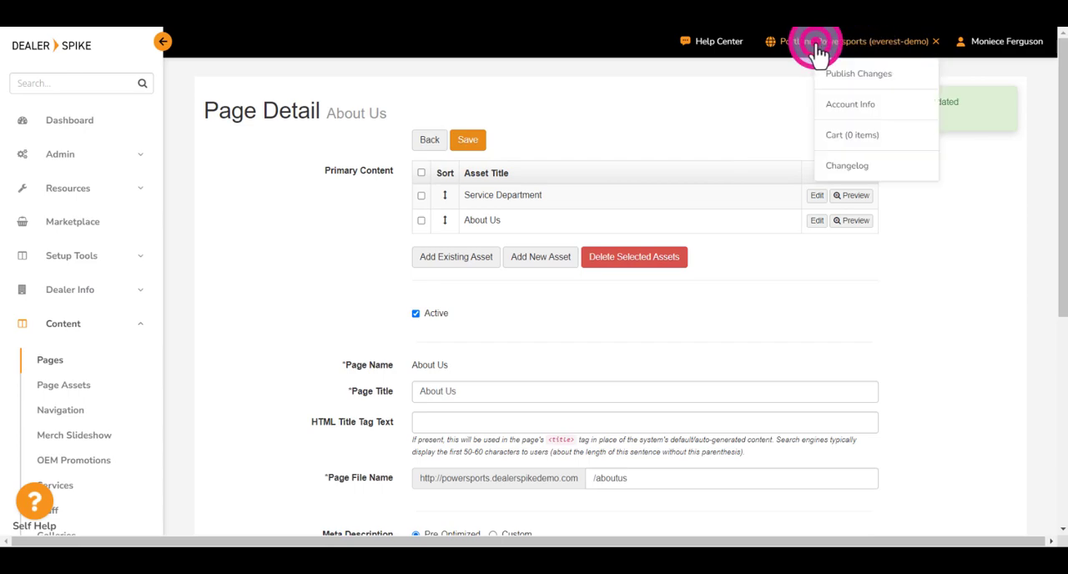
pyautogui.click(849, 84)
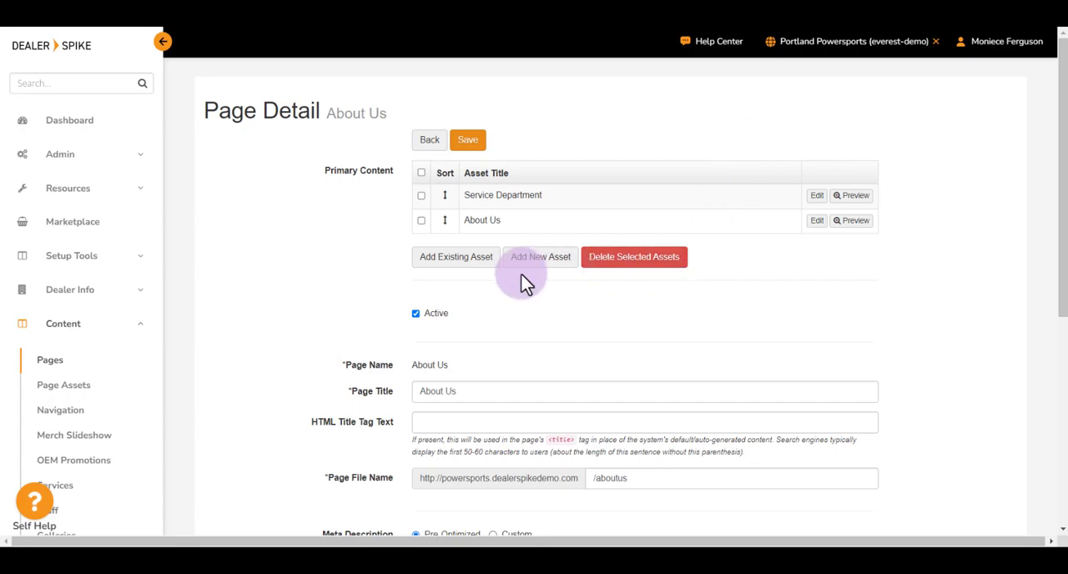
# Step: Create a new asset for the About Us page with the title "Appreciation Hats"
pyautogui.click(534, 257)
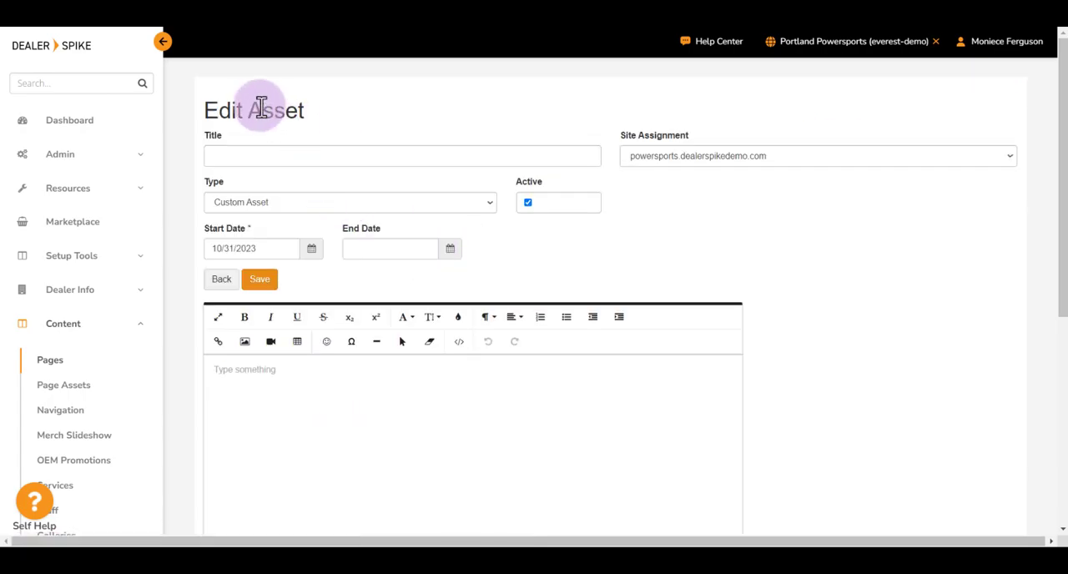
pyautogui.click(213, 136)
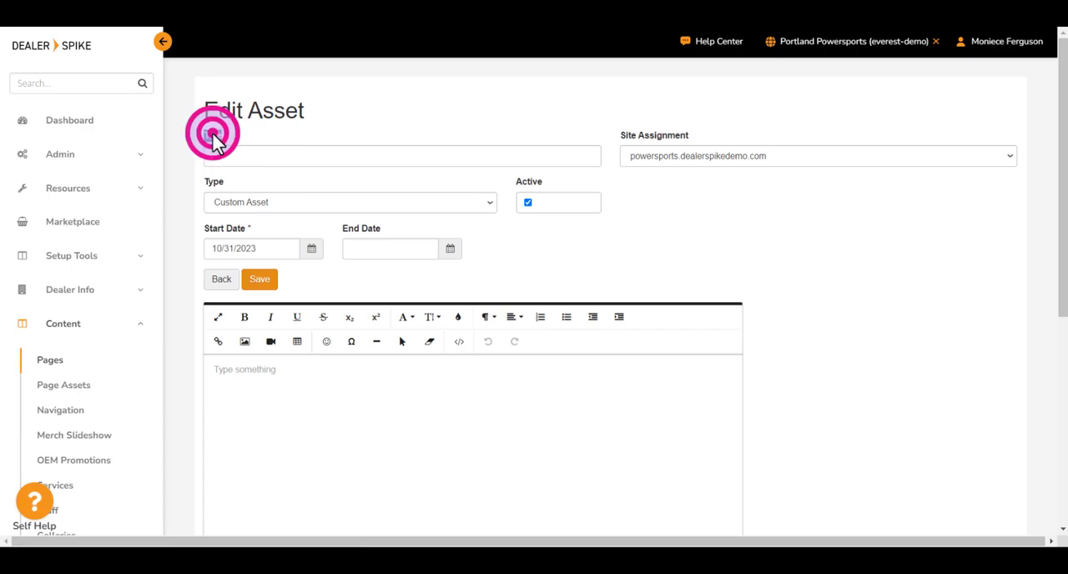
pyautogui.click(234, 154)
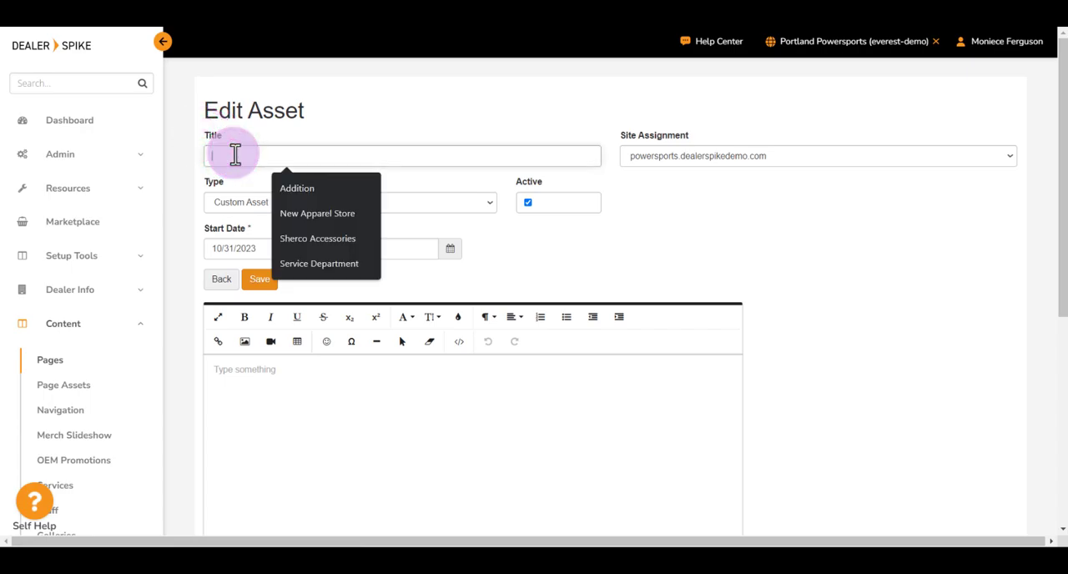
pyautogui.write('Ad')
pyautogui.write('parel')
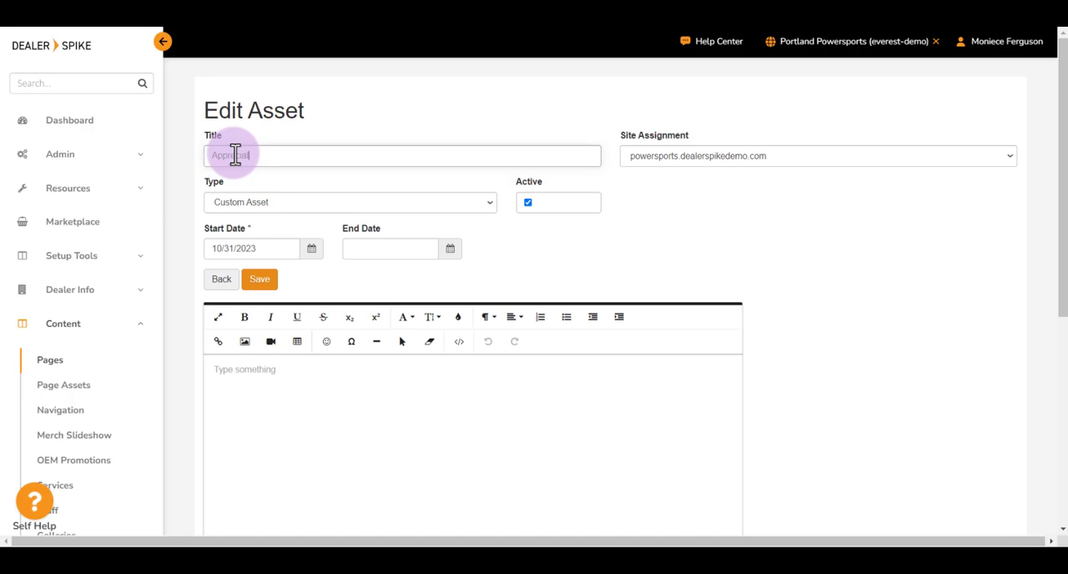
pyautogui.write('ion Hats')
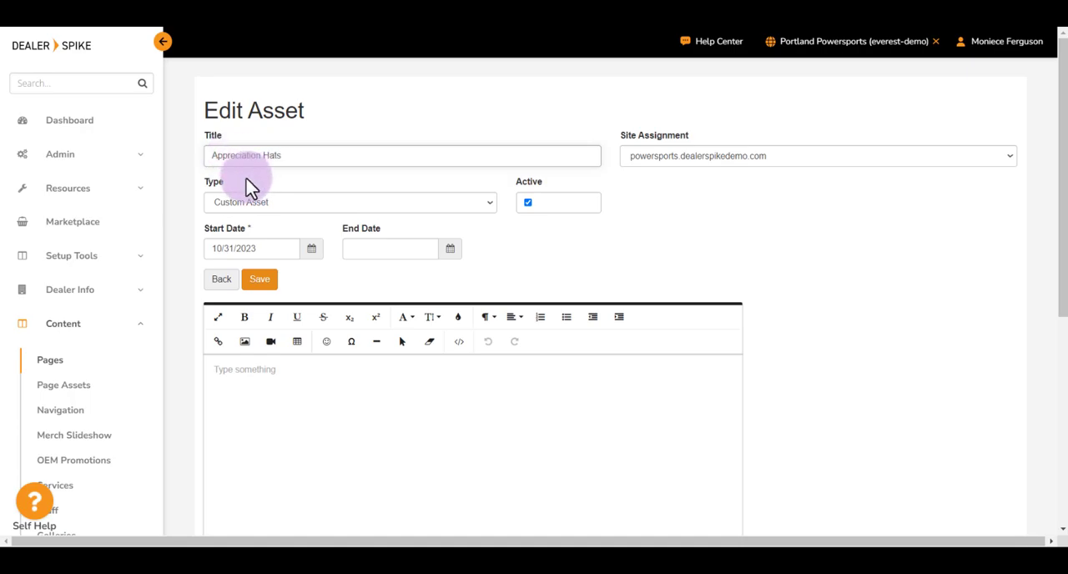
# Step: Review the new asset's site assignment, type, active status, start date and end date settings
pyautogui.doubleClick(647, 138)
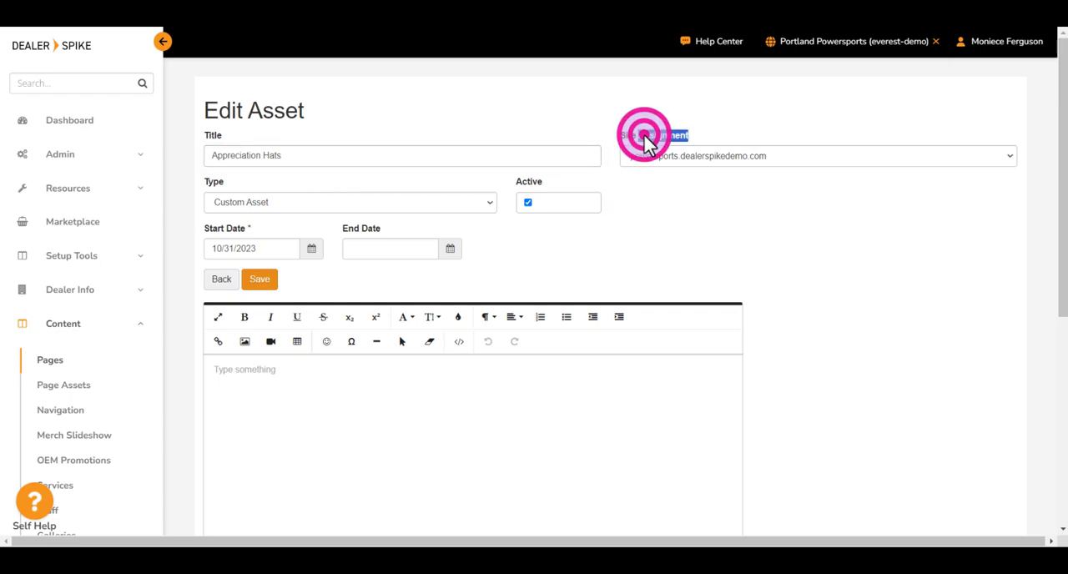
pyautogui.click(609, 136)
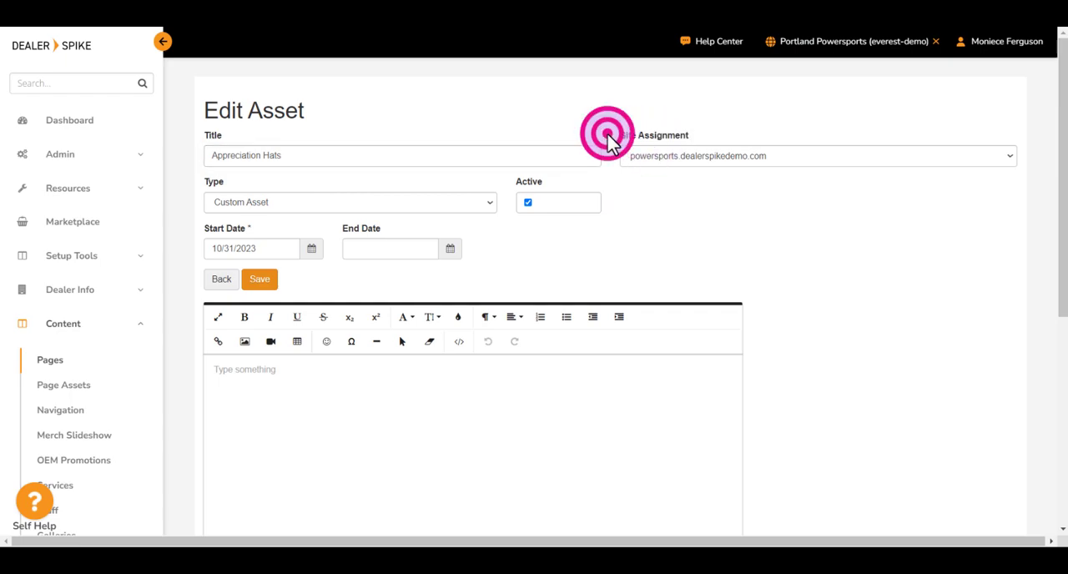
pyautogui.doubleClick(214, 181)
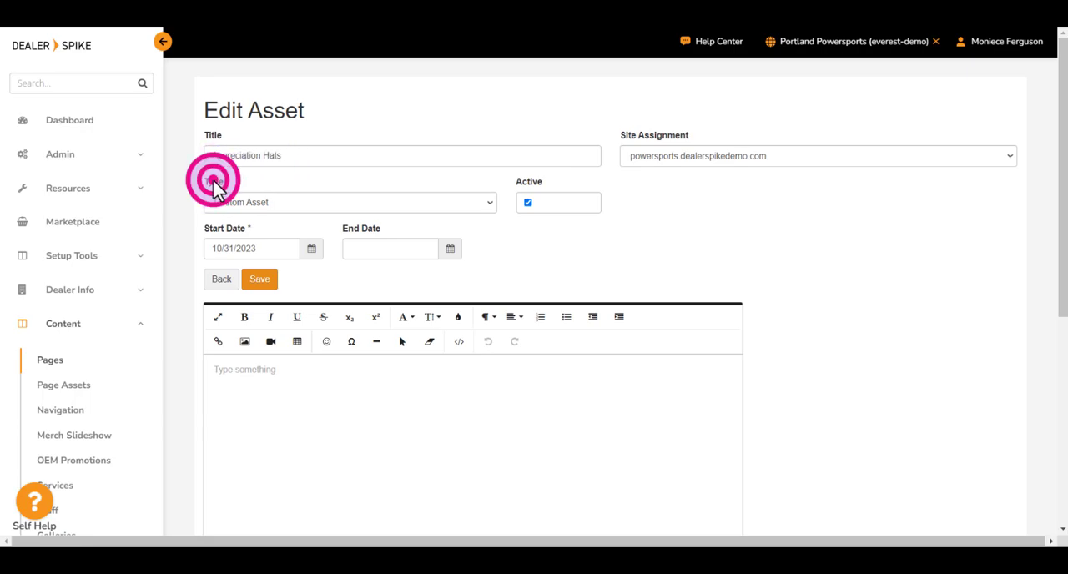
pyautogui.rightClick(325, 182)
pyautogui.click(539, 179)
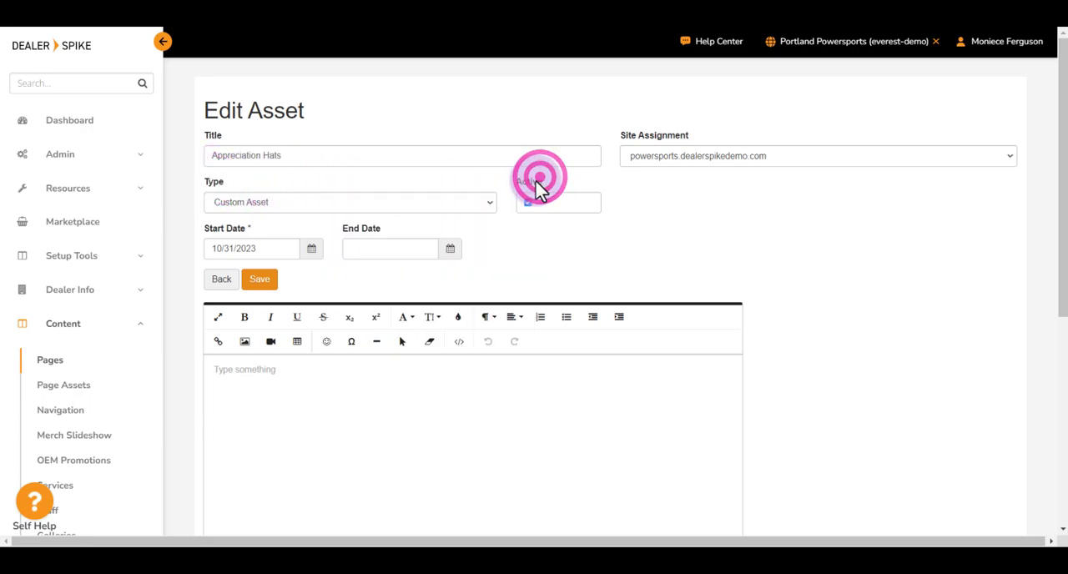
pyautogui.doubleClick(537, 181)
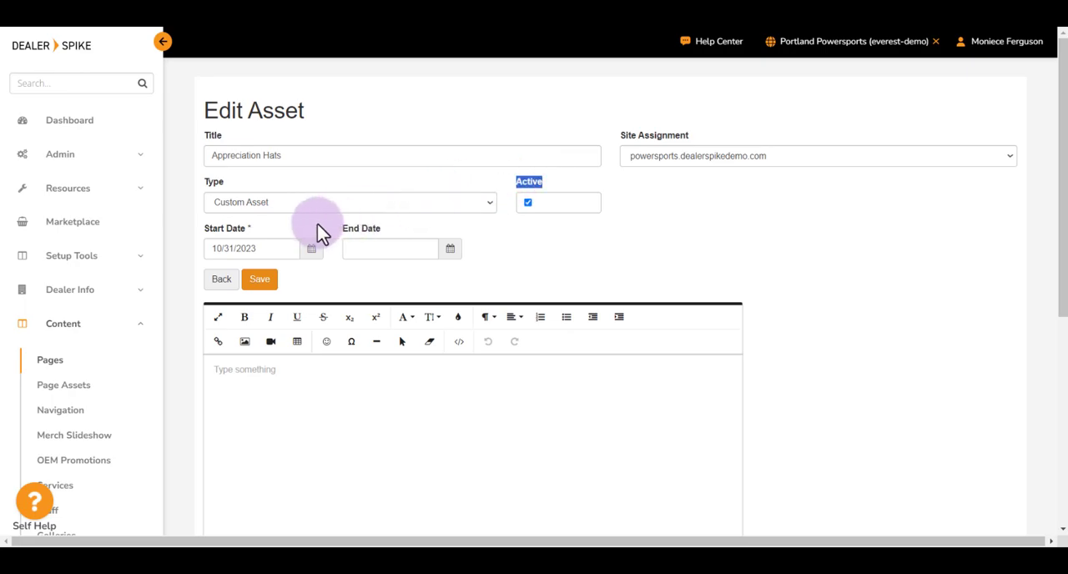
pyautogui.click(224, 228)
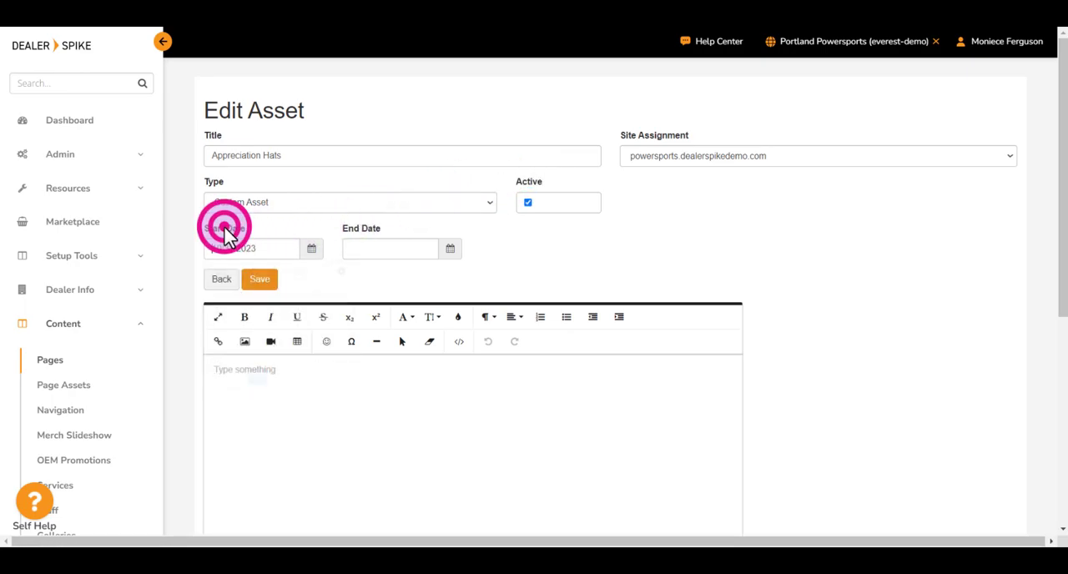
pyautogui.click(389, 230)
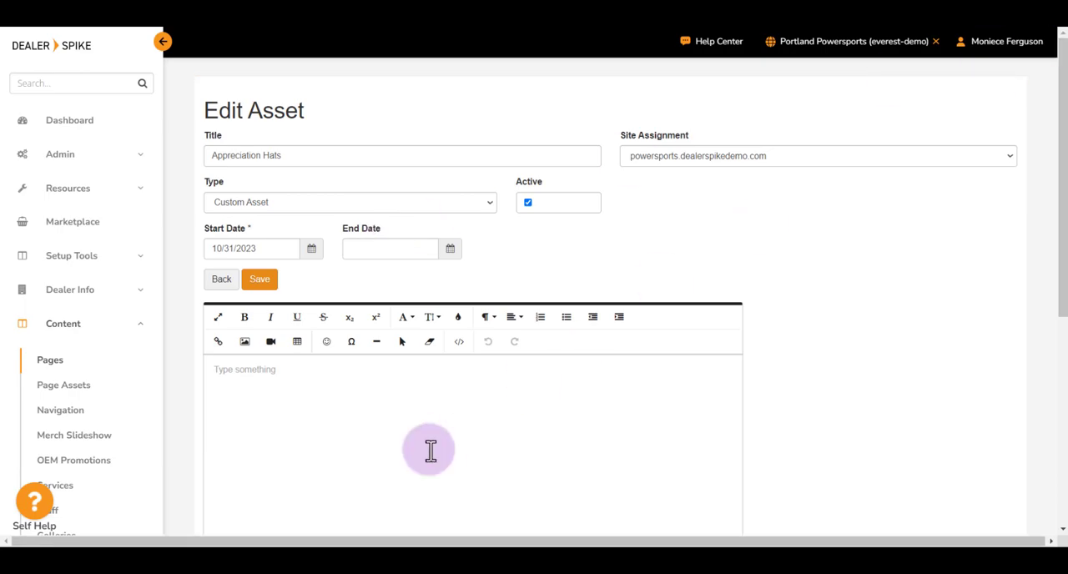
# Step: Write "This is the Appreciation Hats Page" as the new asset's body content
pyautogui.click(320, 369)
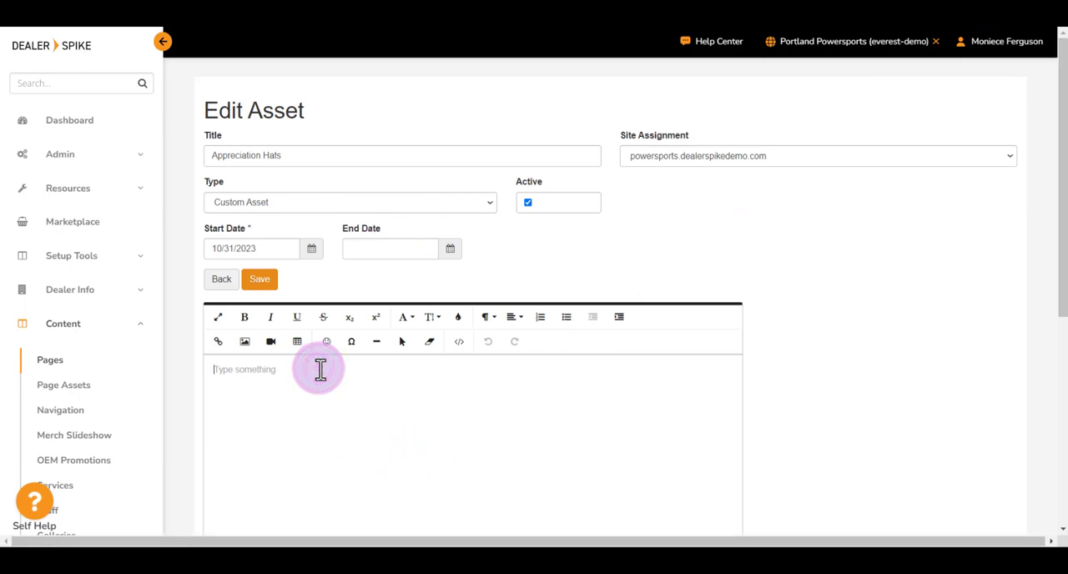
pyautogui.write('This is the A')
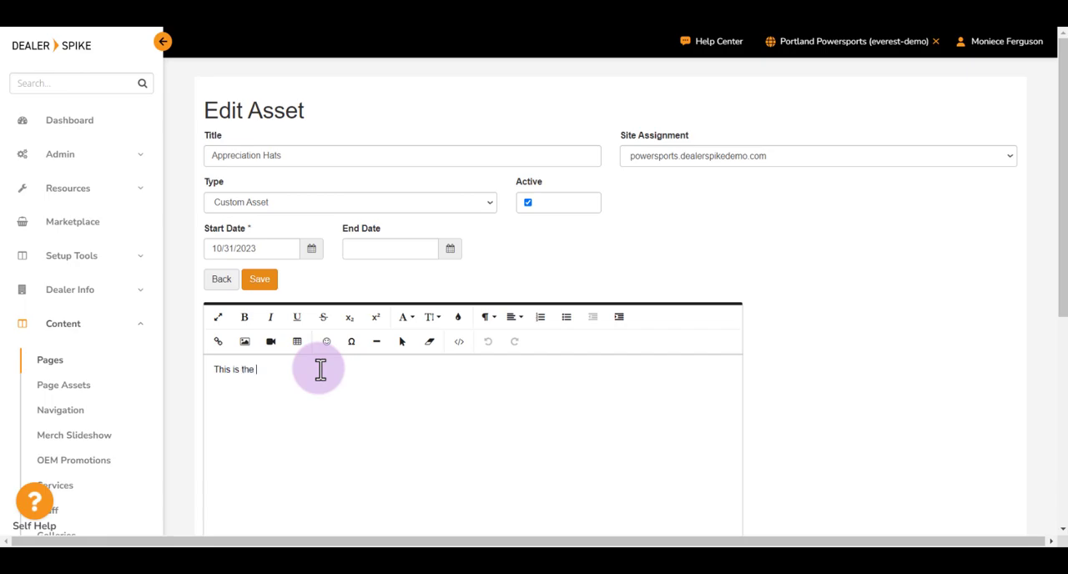
pyautogui.press('BackSpace')
pyautogui.press('BackSpace')
pyautogui.write('preciation Hats Page')
pyautogui.click(402, 366)
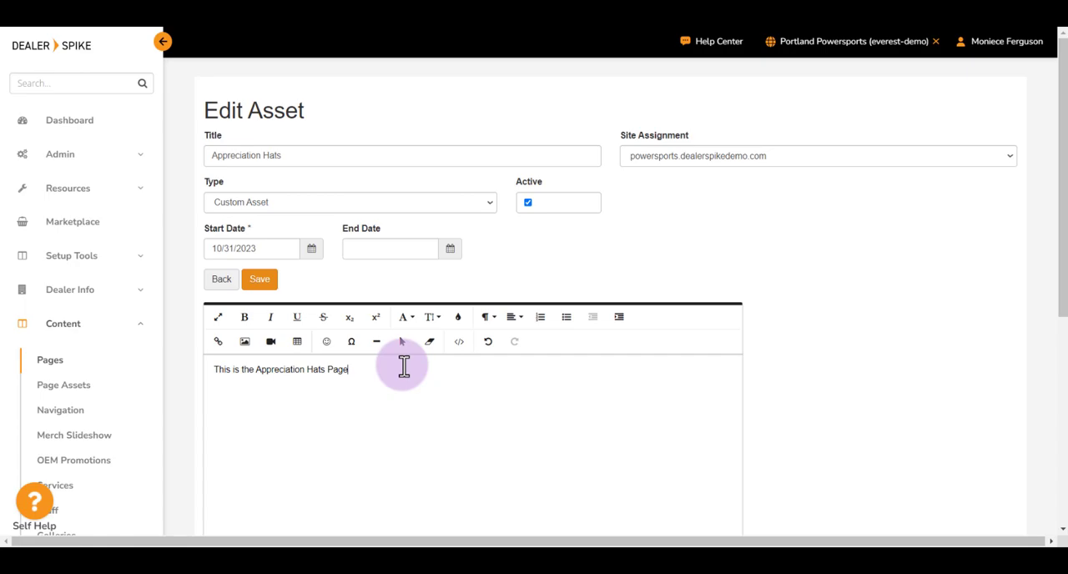
# Step: Save and publish the Appreciation Hats asset, and return to the About Us page details
pyautogui.click(260, 279)
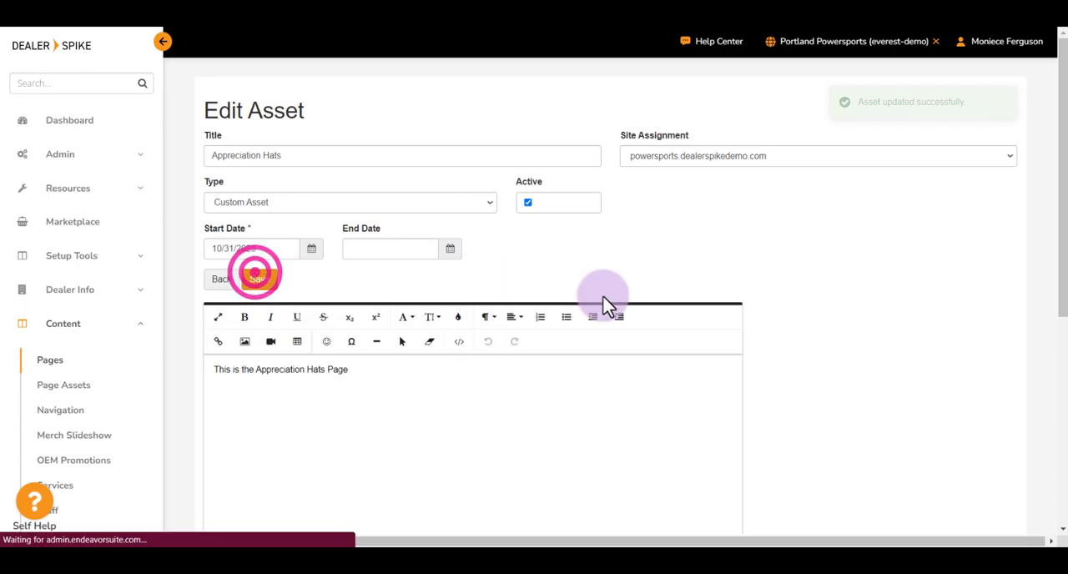
pyautogui.click(823, 43)
pyautogui.click(873, 74)
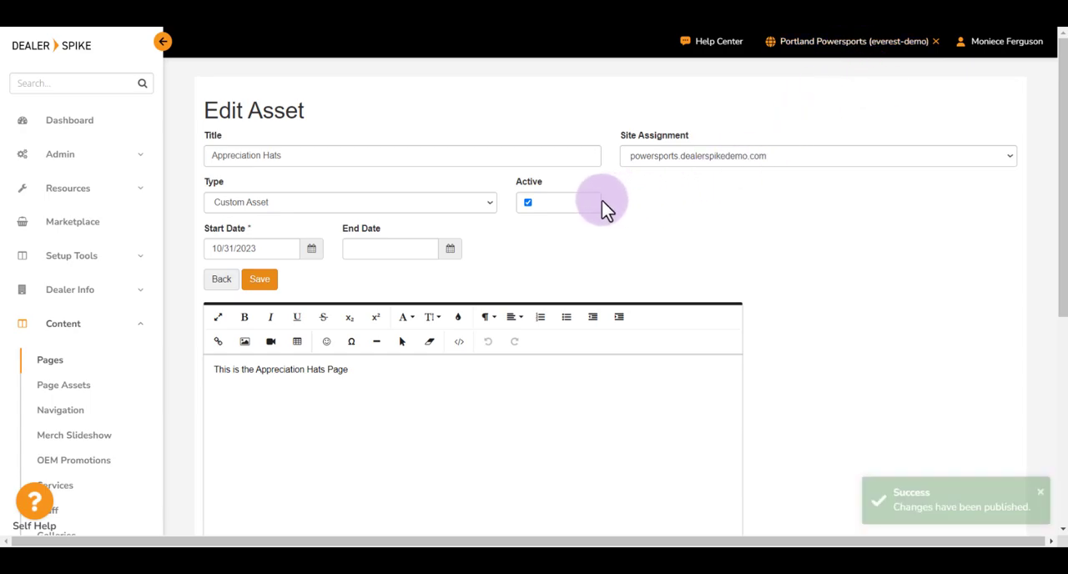
pyautogui.click(222, 280)
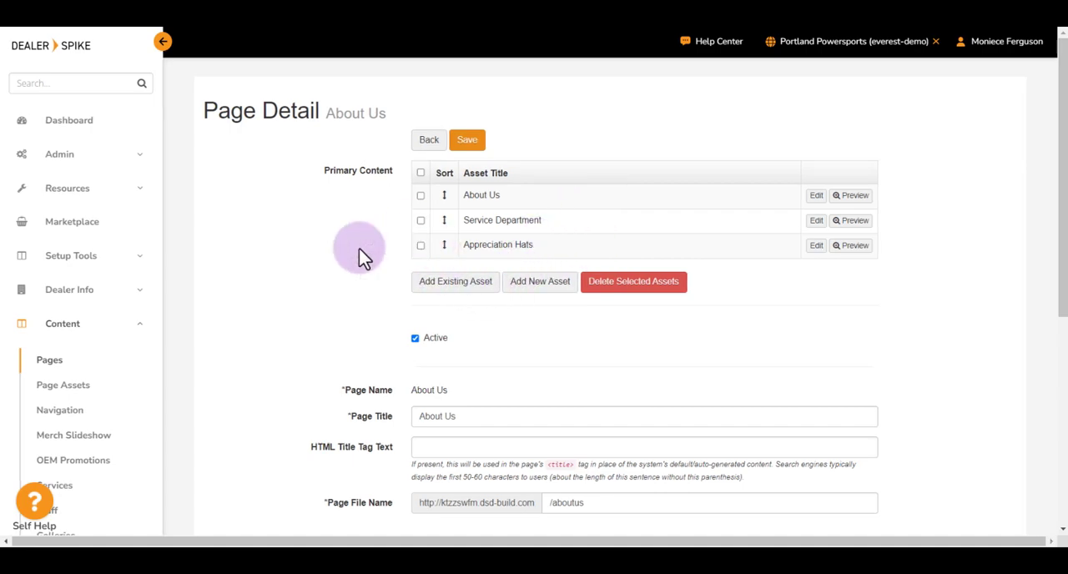
# Step: Review the About Us page's active status, page name, page title, HTML title tag text and page file name
pyautogui.moveTo(462, 336); pyautogui.dragTo(363, 332)
pyautogui.click(368, 337)
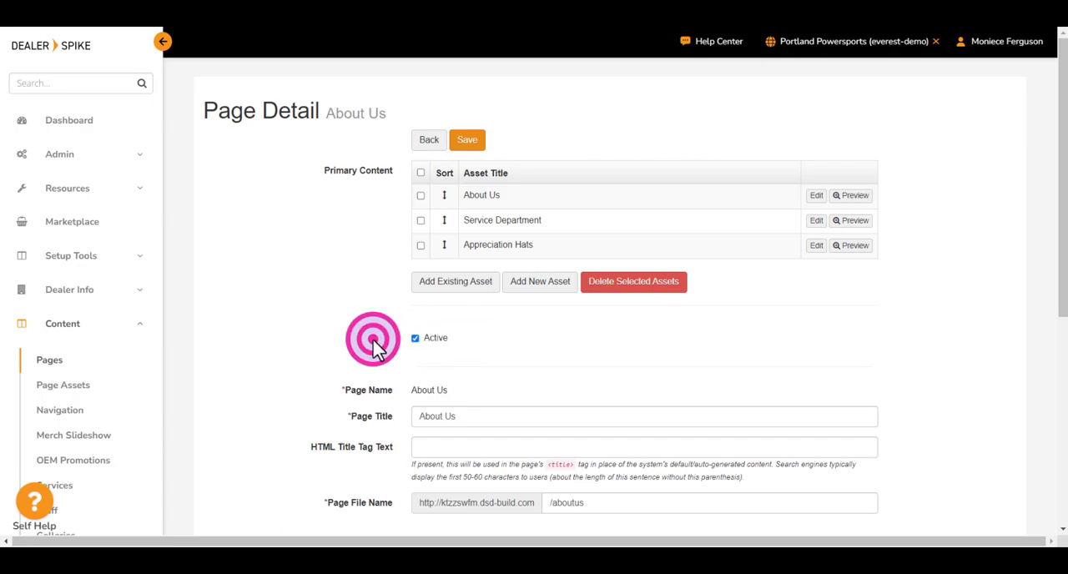
pyautogui.scroll(-1, 375, 348)
pyautogui.scroll(-1, 375, 348)
pyautogui.tripleClick(386, 275)
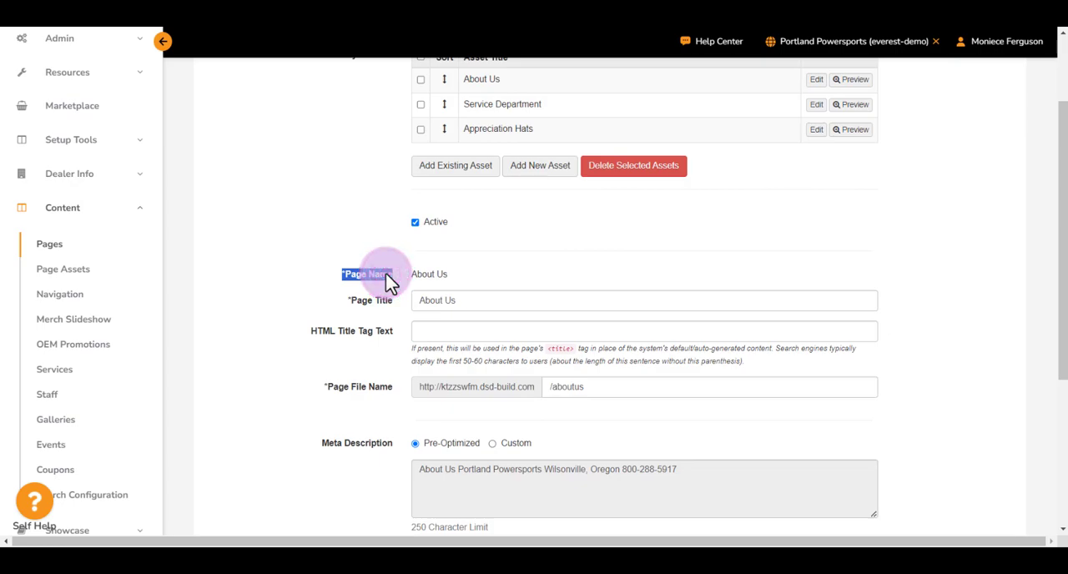
pyautogui.tripleClick(370, 304)
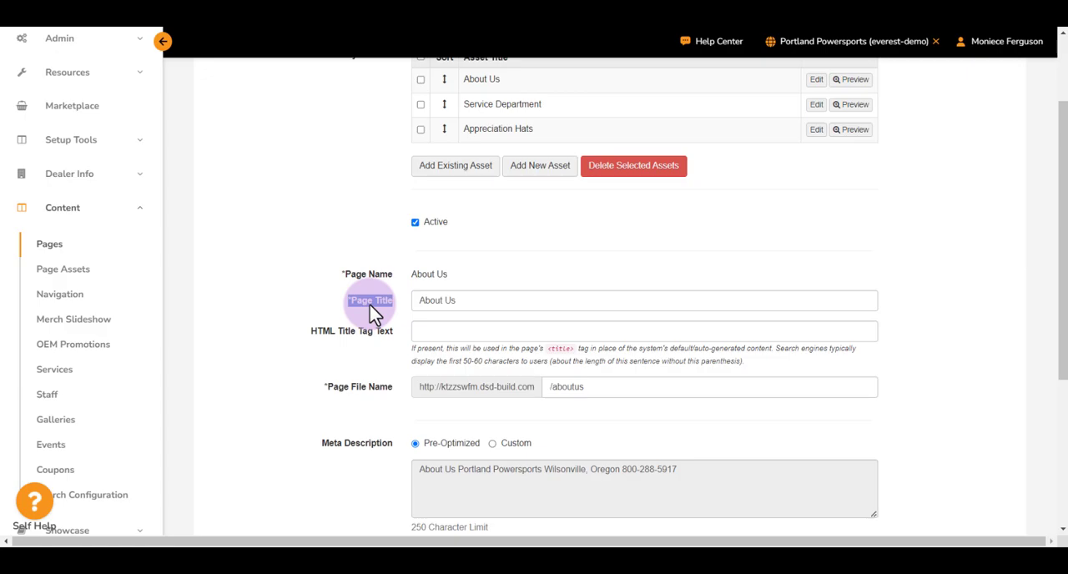
pyautogui.tripleClick(326, 342)
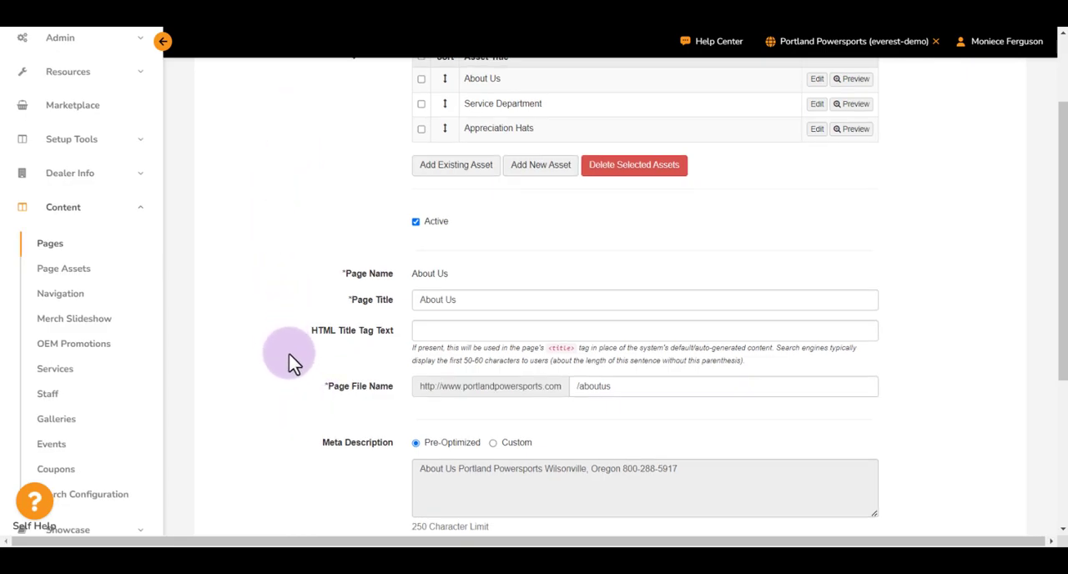
pyautogui.moveTo(317, 384); pyautogui.dragTo(407, 383)
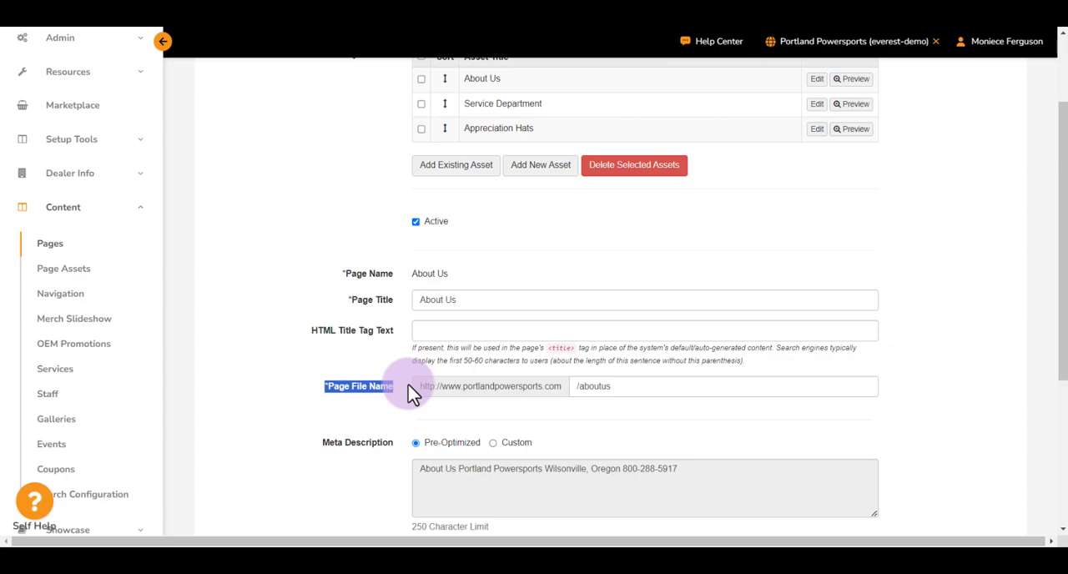
pyautogui.moveTo(575, 386); pyautogui.dragTo(635, 386)
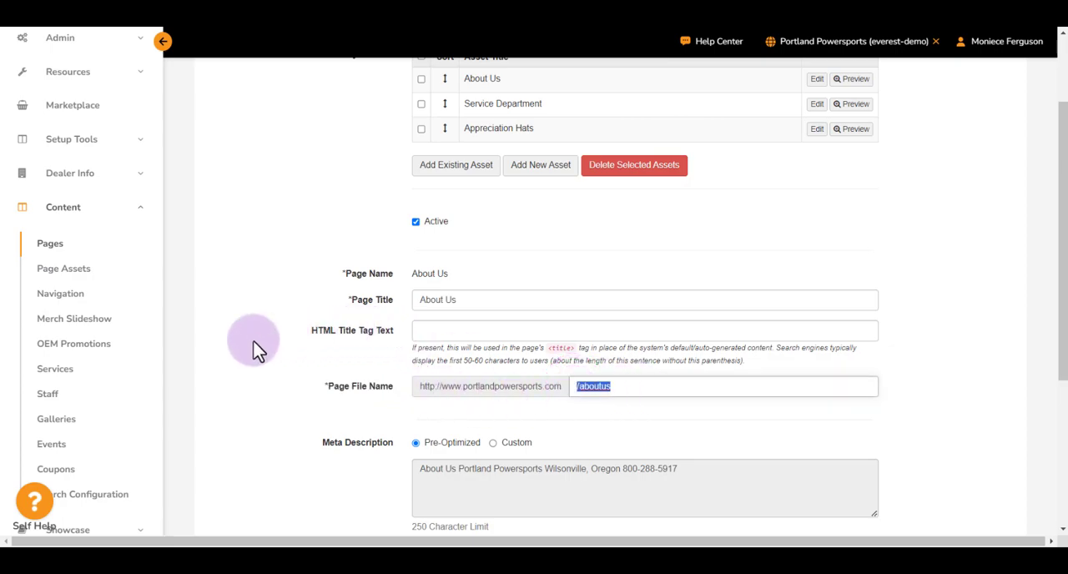
# Step: Examine the About Us page's Meta Description and Meta Keywords settings
pyautogui.scroll(-1, 255, 348)
pyautogui.scroll(-1, 255, 347)
pyautogui.moveTo(314, 344); pyautogui.dragTo(409, 354)
pyautogui.click(373, 459)
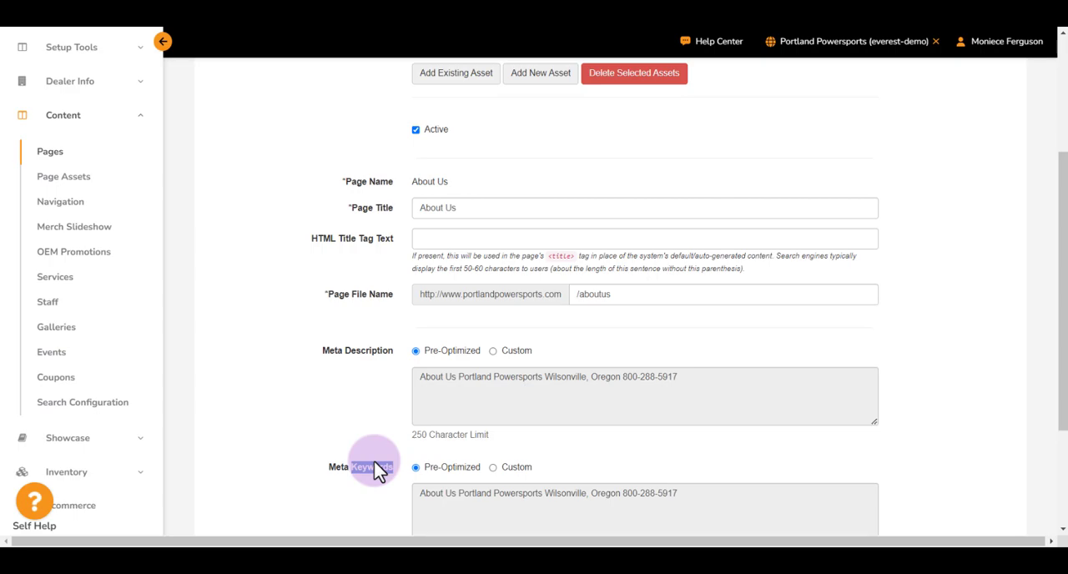
pyautogui.click(328, 423)
pyautogui.tripleClick(357, 350)
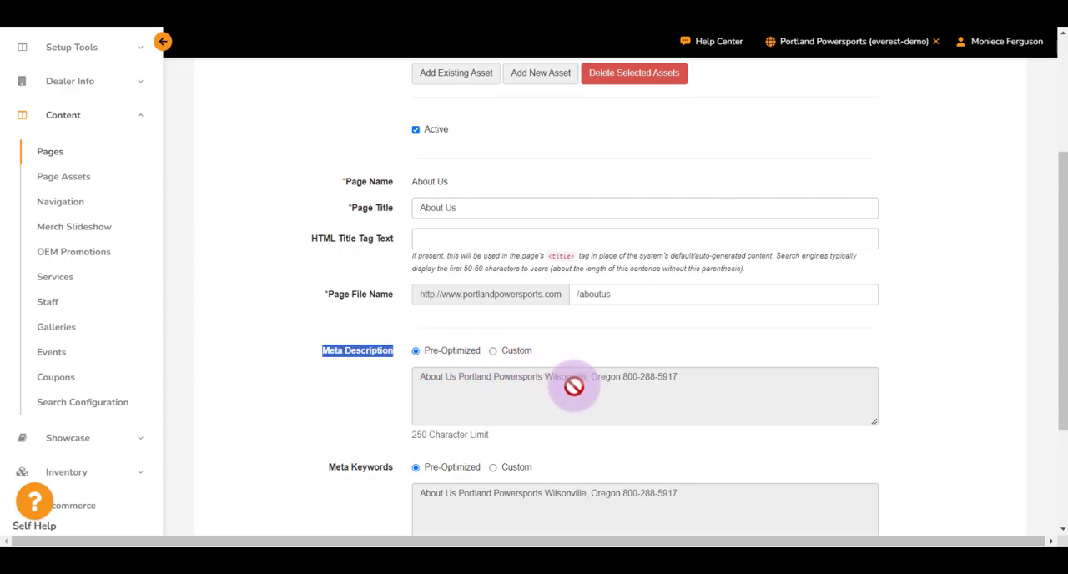
pyautogui.click(524, 385)
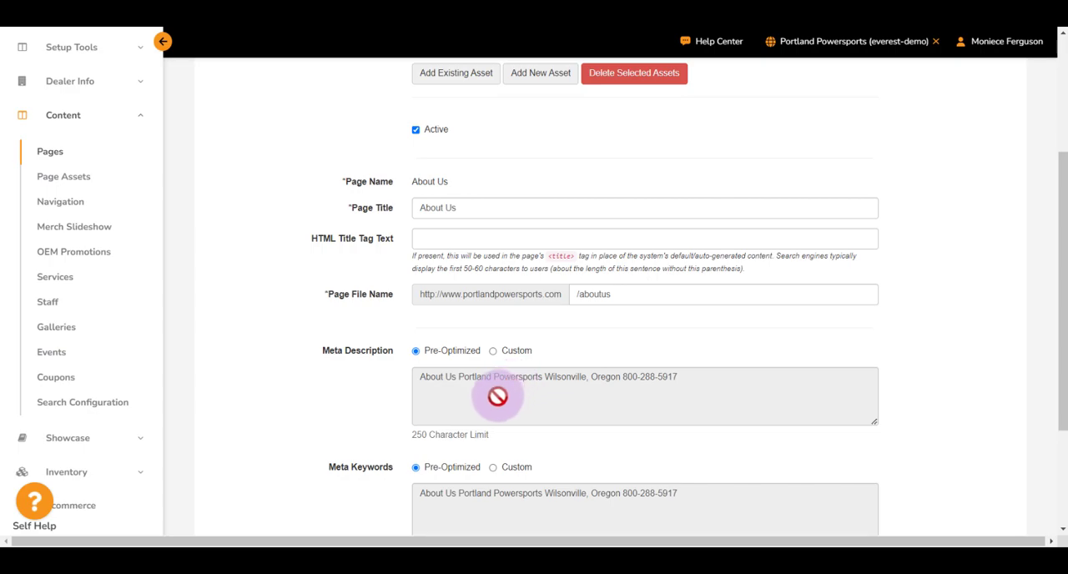
# Step: Try the Custom option for the Meta Description, and return it to Pre-Optimized
pyautogui.click(493, 351)
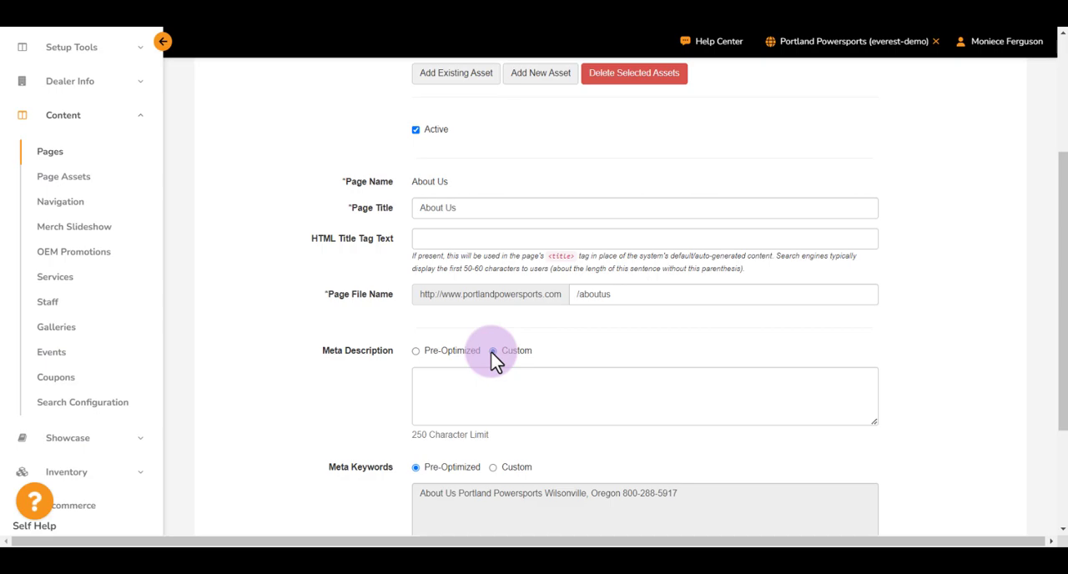
pyautogui.tripleClick(372, 474)
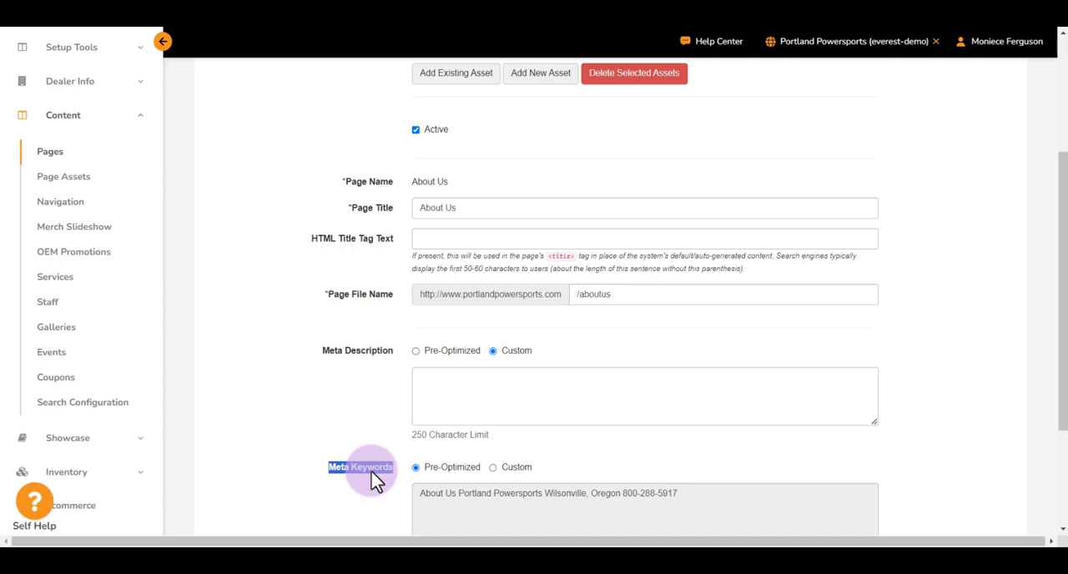
pyautogui.click(430, 347)
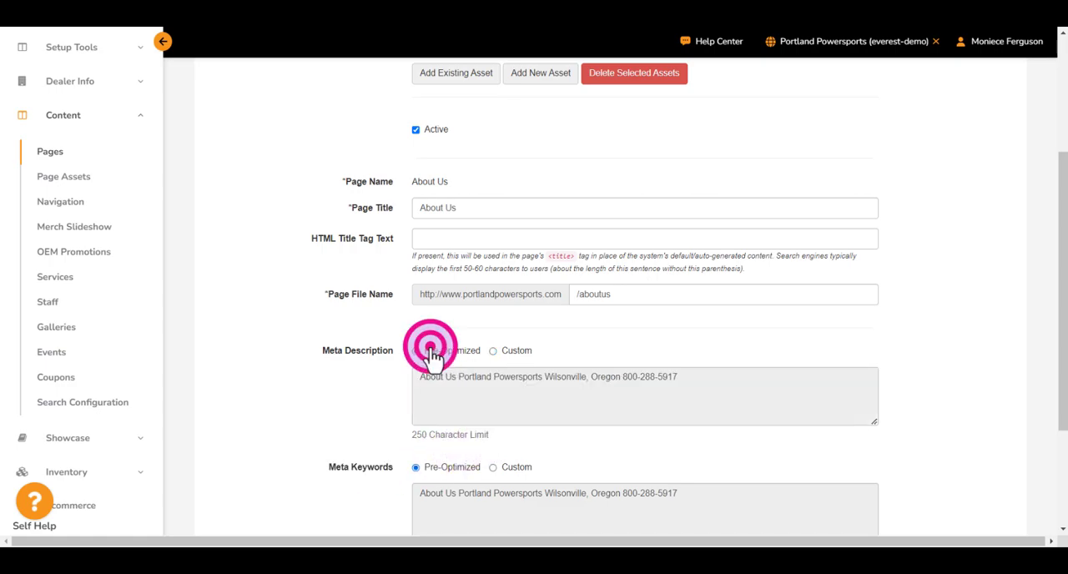
pyautogui.click(322, 433)
# Step: Save the About Us page details and publish the changes for the Portland Powersports site
pyautogui.scroll(-3, 324, 438)
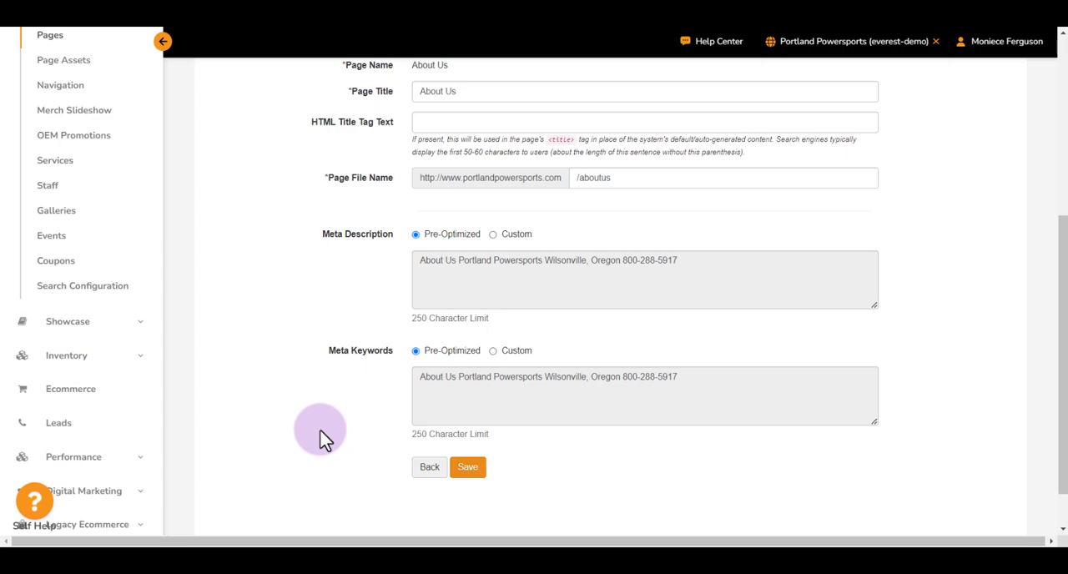
pyautogui.click(469, 468)
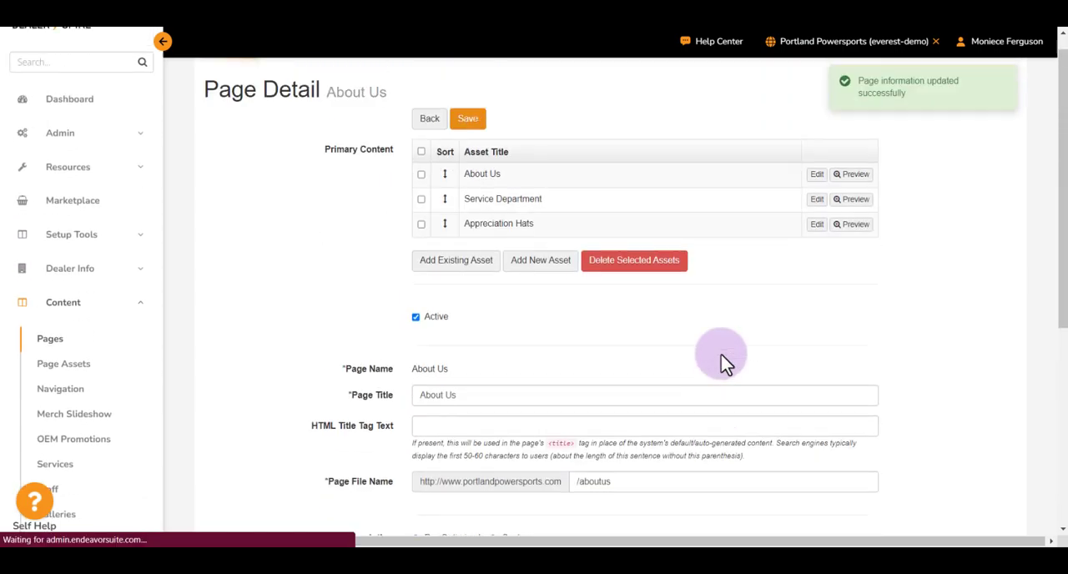
pyautogui.click(822, 42)
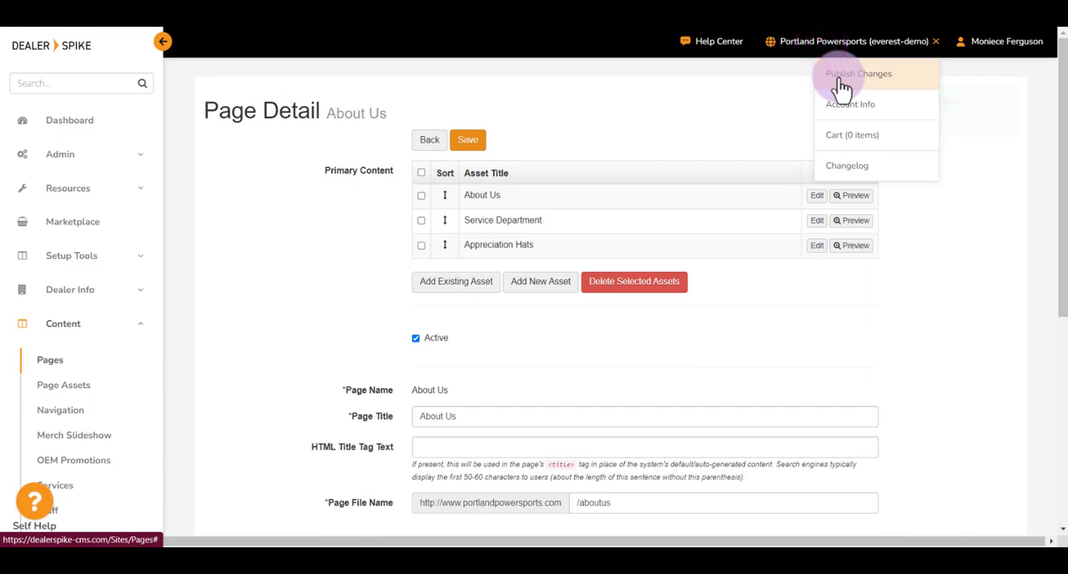
pyautogui.click(840, 79)
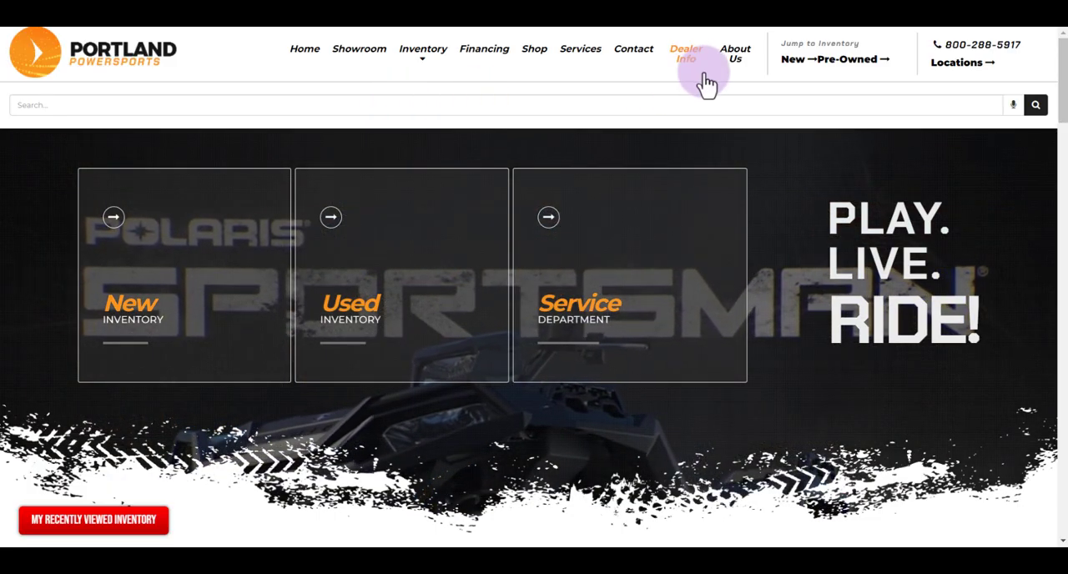
# Step: Open the About Us page on the live Portland Powersports website and check its page title and main About Us content
pyautogui.click(737, 60)
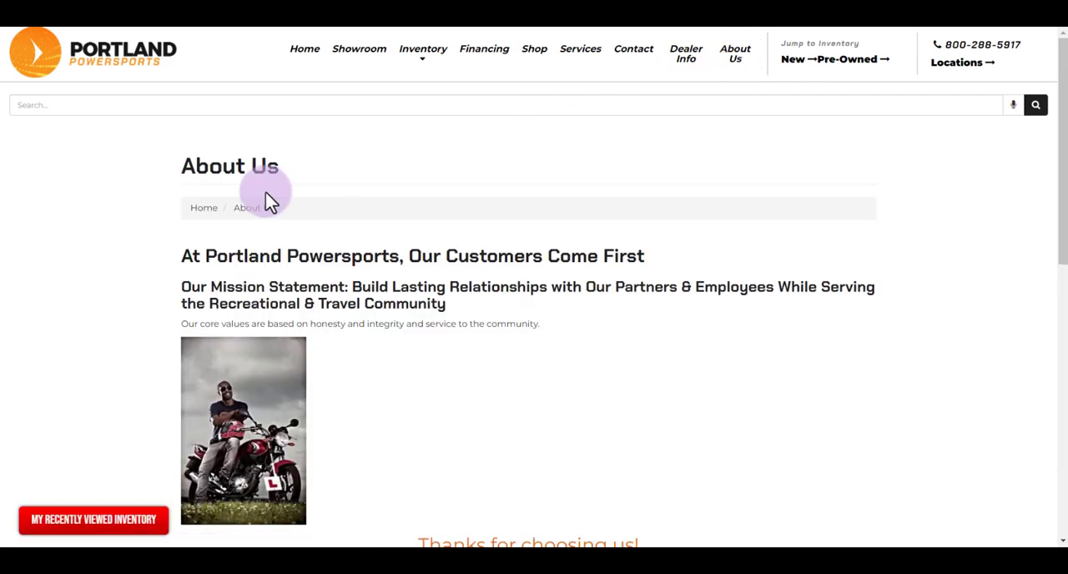
pyautogui.click(145, 168)
pyautogui.moveTo(144, 169); pyautogui.dragTo(305, 167)
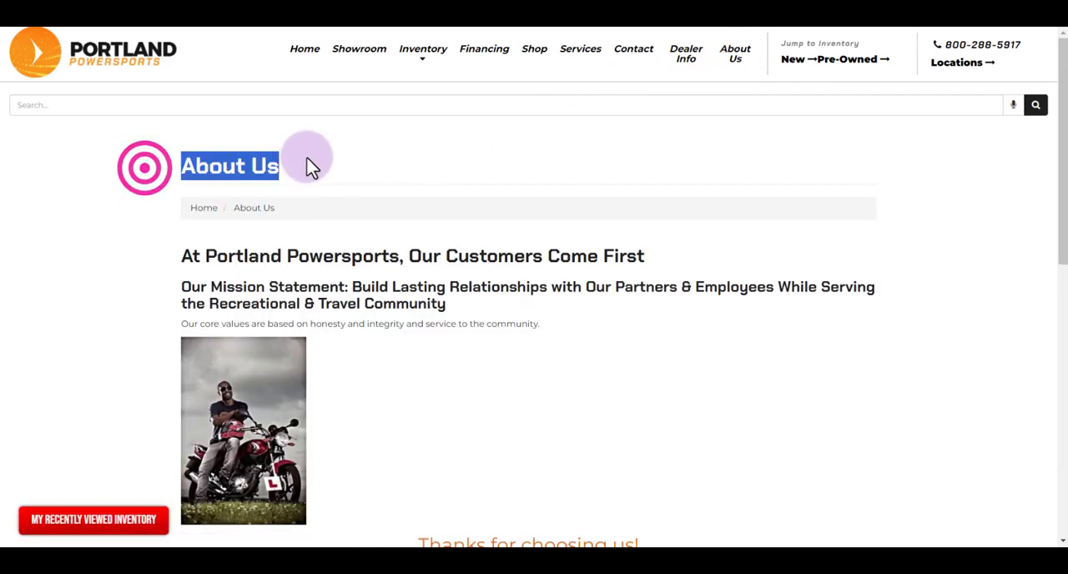
pyautogui.click(158, 214)
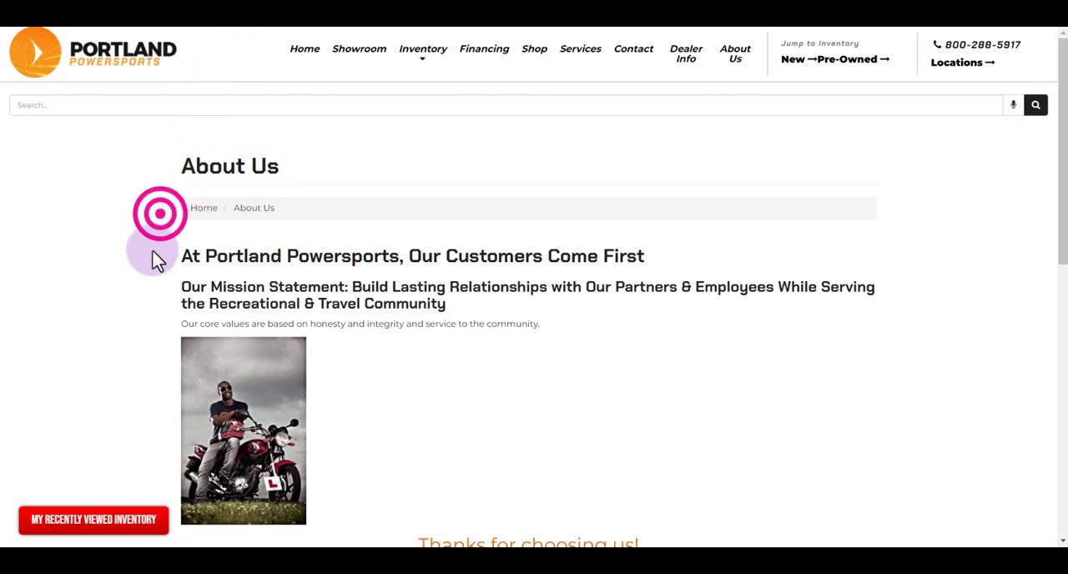
pyautogui.scroll(-2, 158, 267)
pyautogui.moveTo(146, 124); pyautogui.dragTo(369, 265)
pyautogui.click(384, 262)
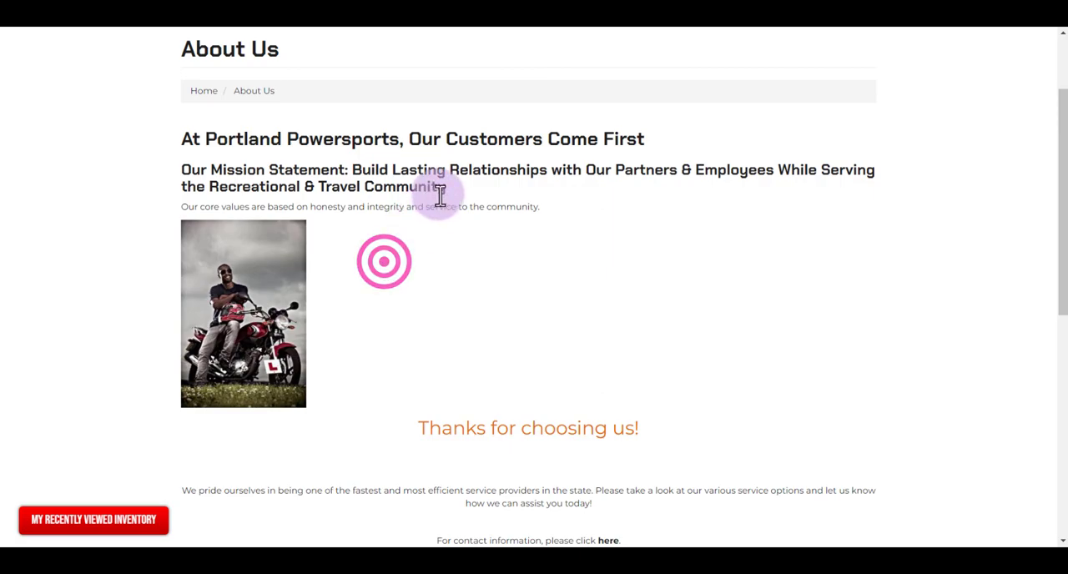
# Step: Check the Service Department and Appreciation Hats content further down the live About Us page
pyautogui.scroll(-2, 512, 309)
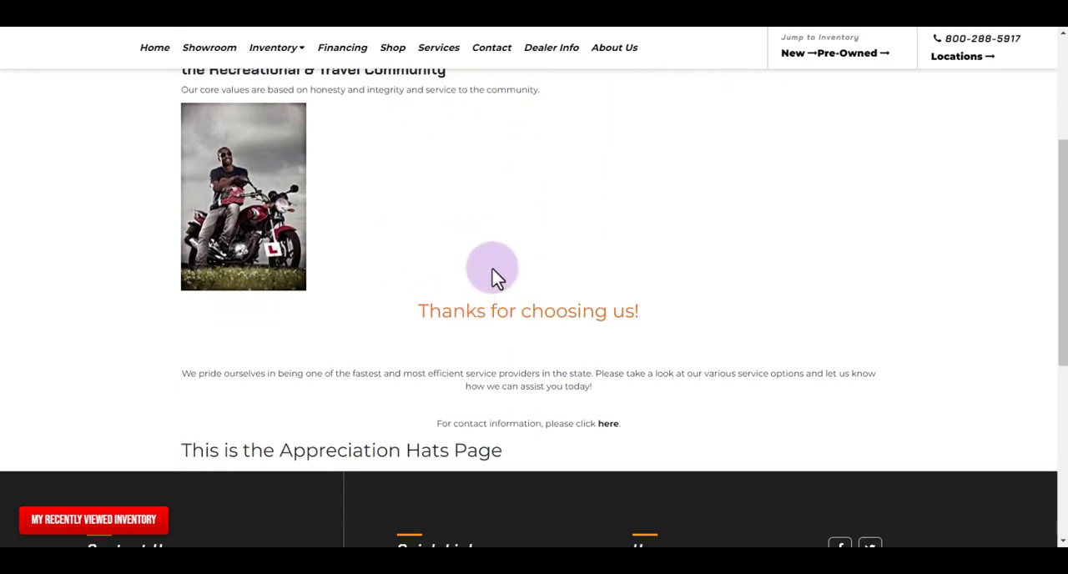
pyautogui.moveTo(172, 368); pyautogui.dragTo(677, 424)
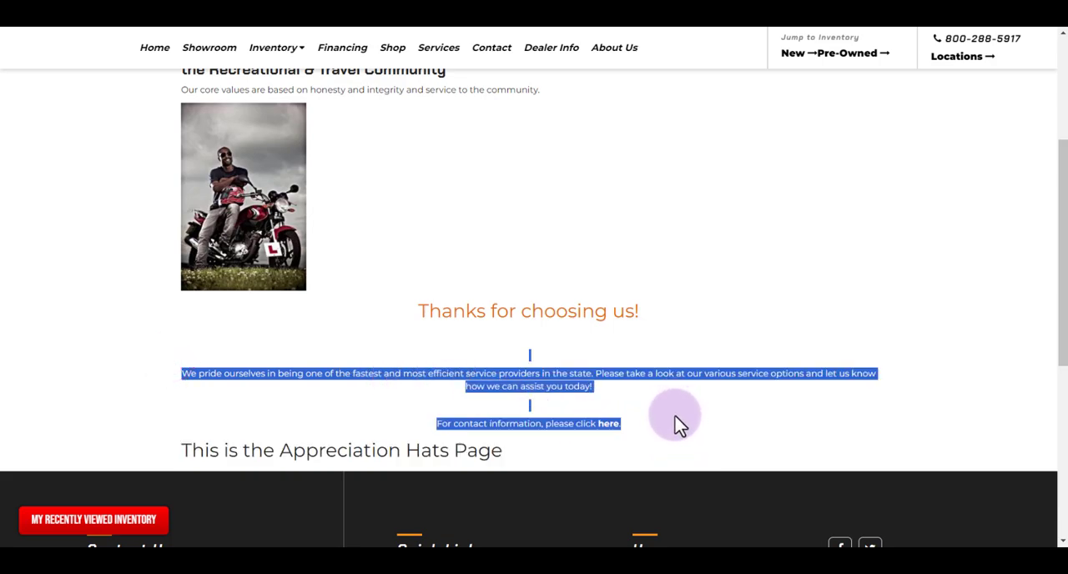
pyautogui.click(232, 405)
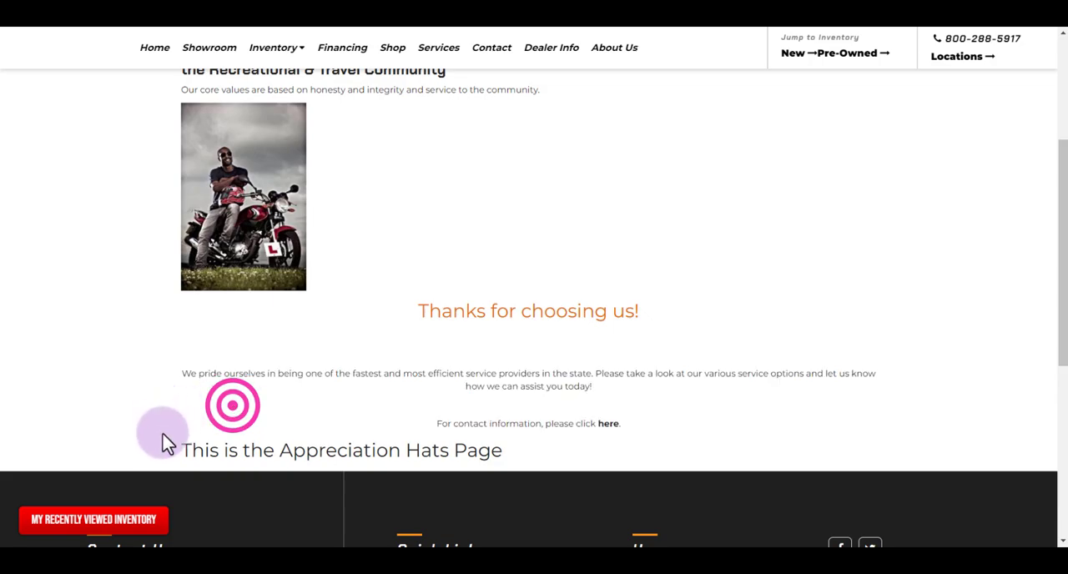
pyautogui.moveTo(156, 442); pyautogui.dragTo(510, 456)
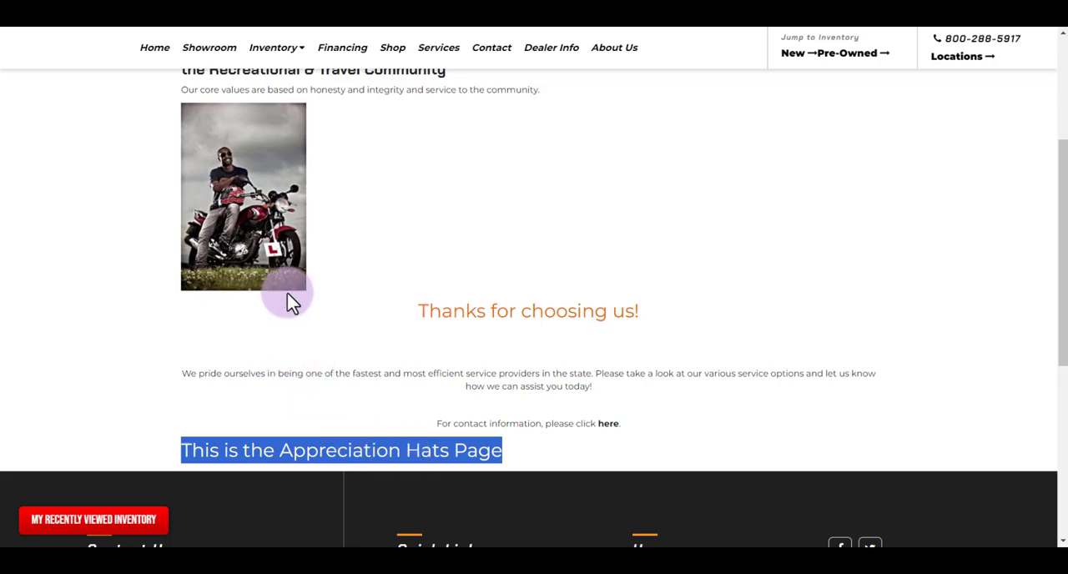
pyautogui.click(141, 328)
pyautogui.scroll(1, 397, 288)
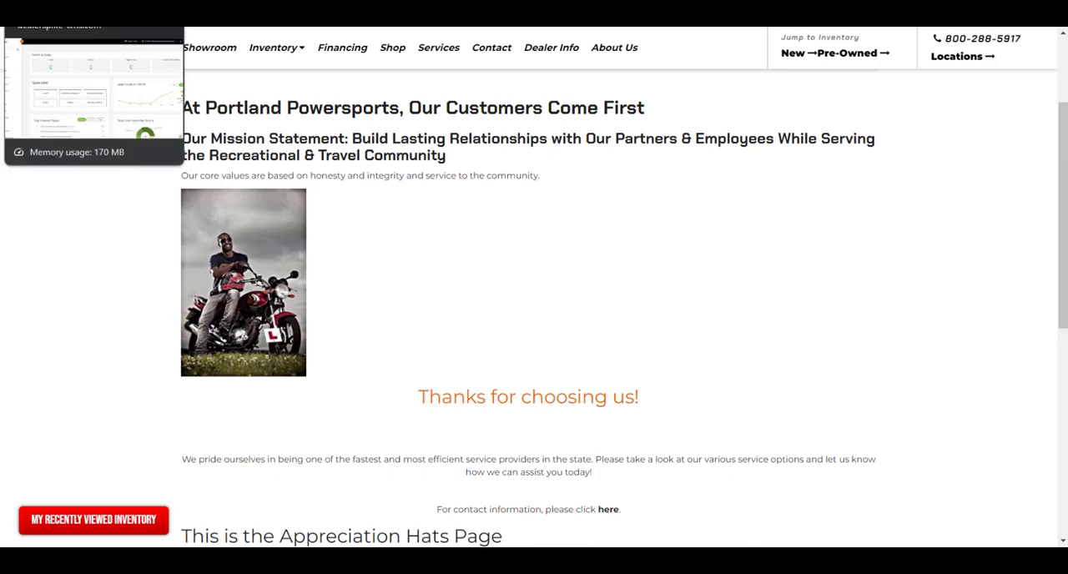
# Step: Switch back to the Dealer Spike CMS and open its Dashboard
pyautogui.click(75, 17)
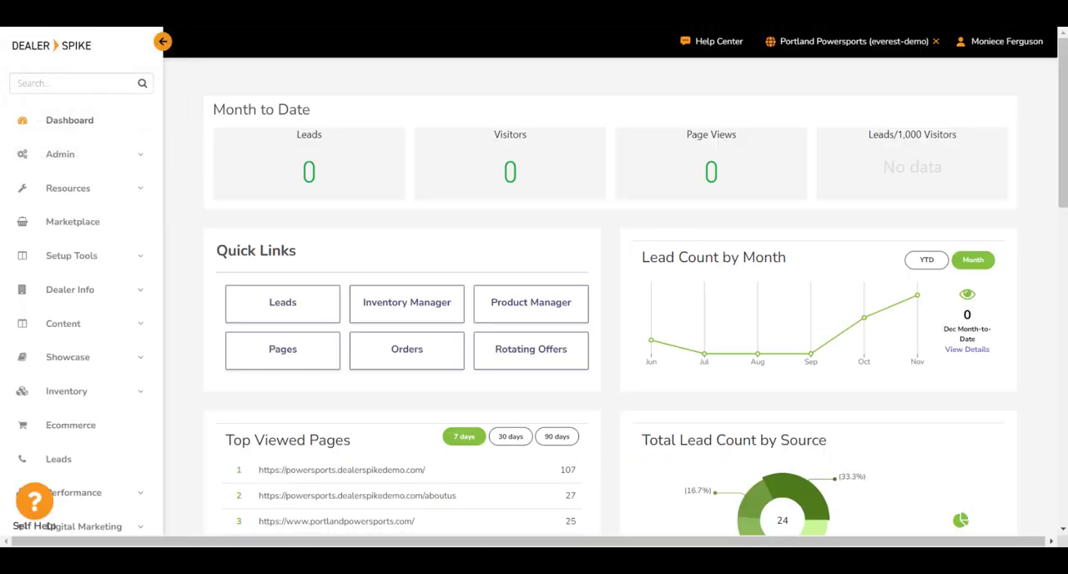
pyautogui.click(128, 121)
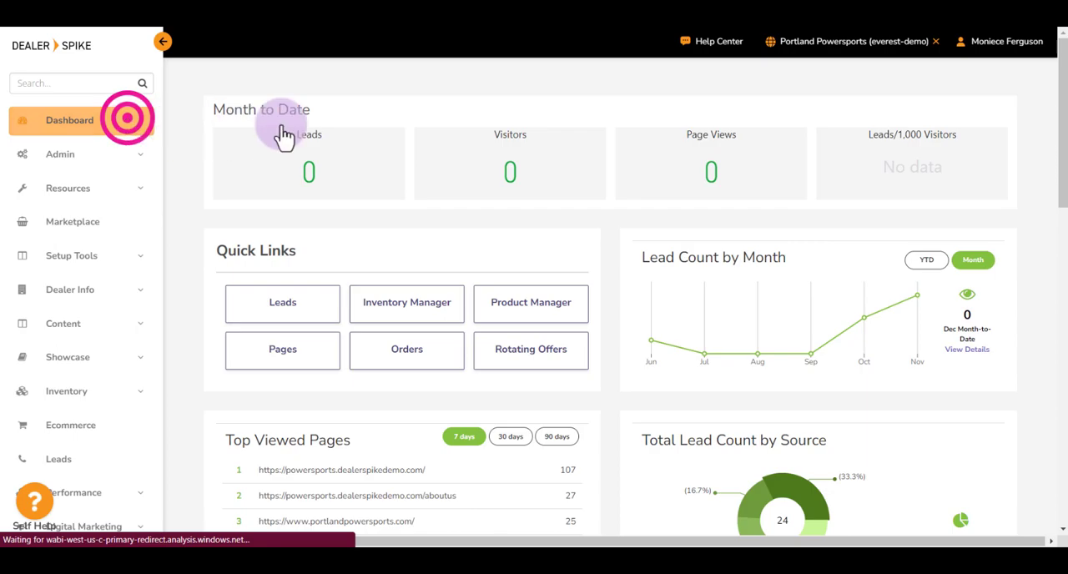